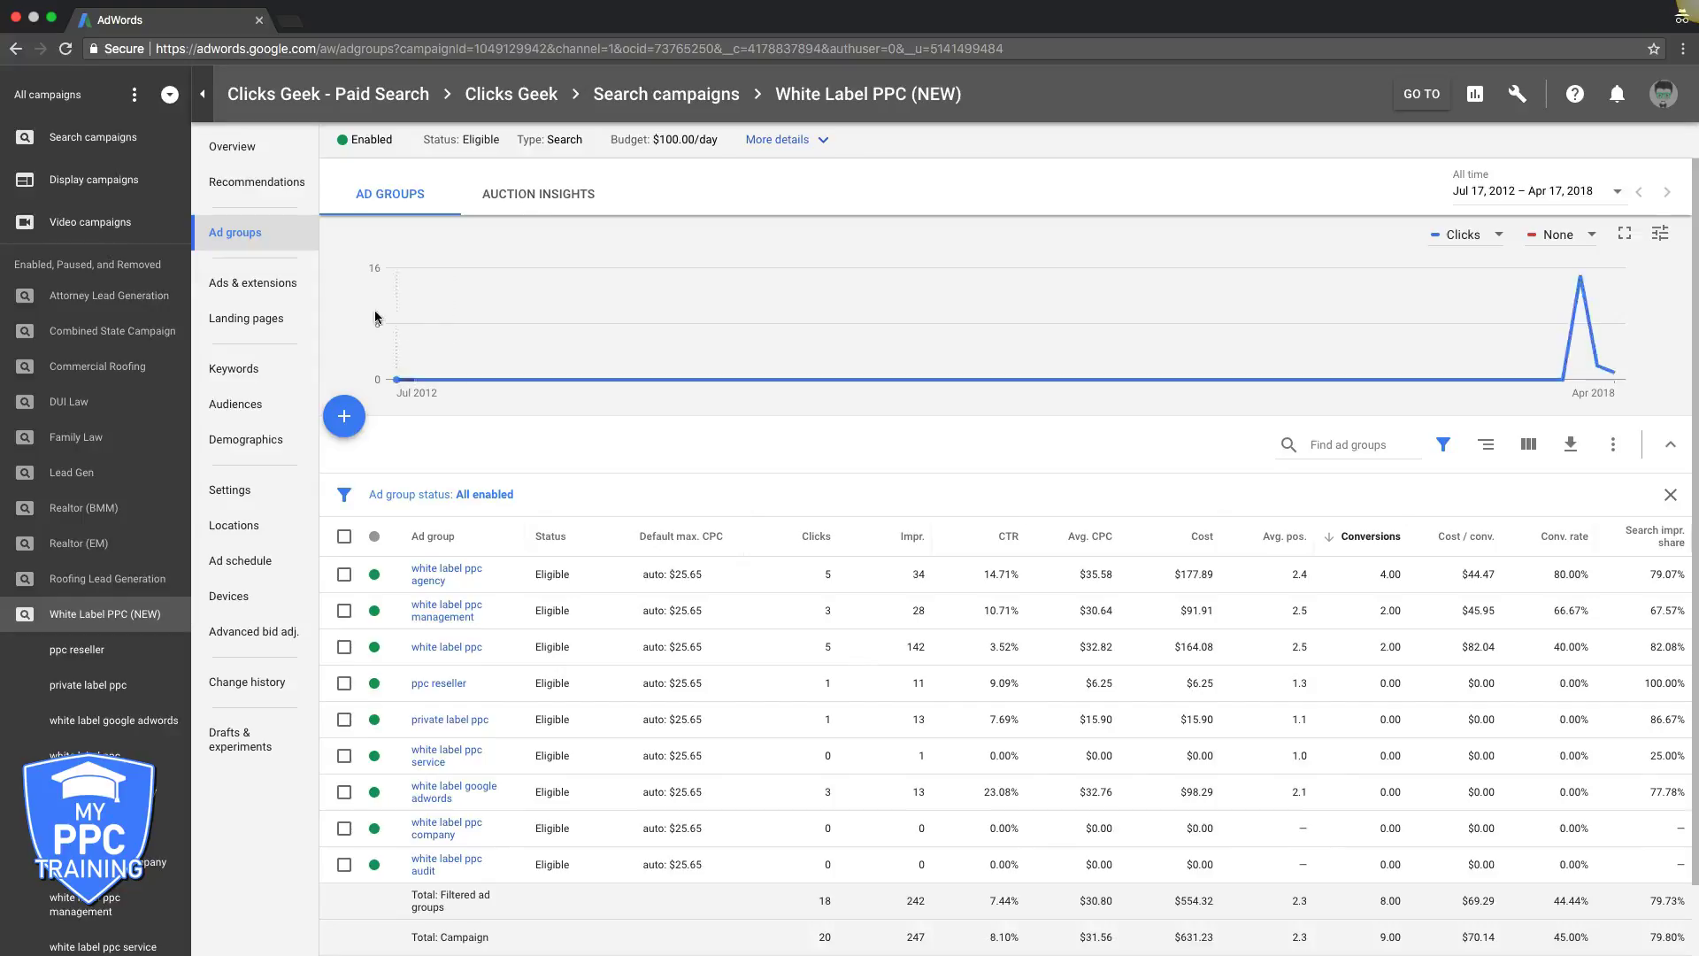
Step: Review the campaign-level new text ad form and its ad group choices, and discard the draft
{"action": "left_click", "coordinate": [271, 284]}
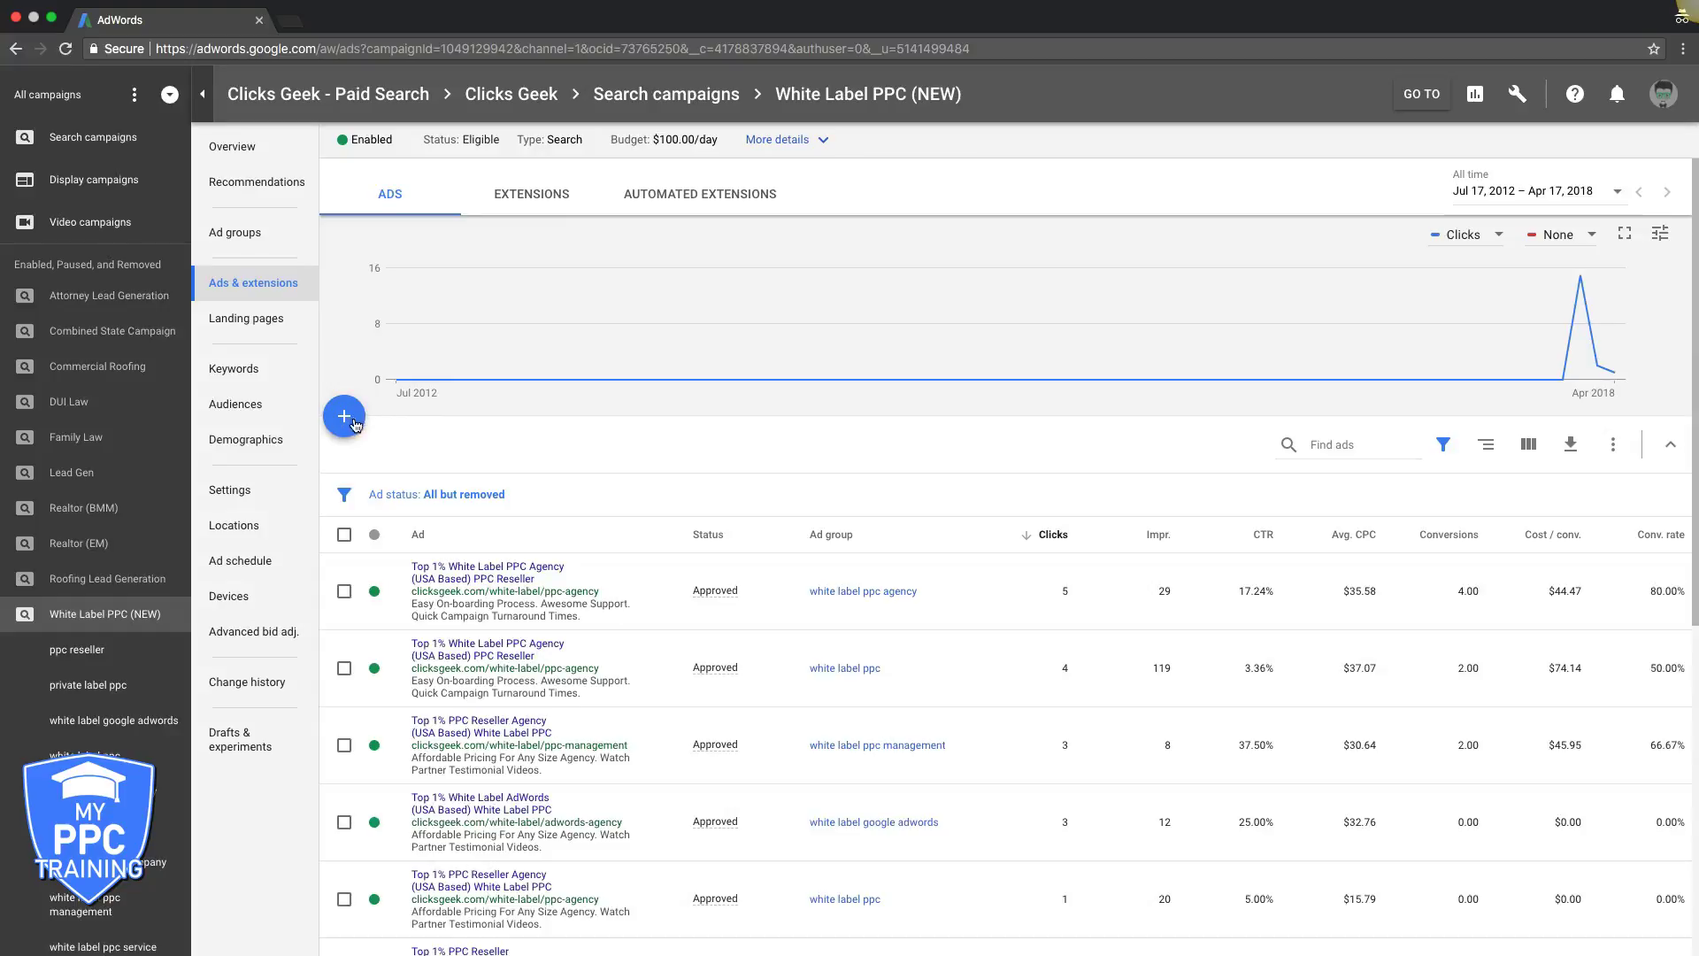
{"action": "left_click", "coordinate": [353, 425]}
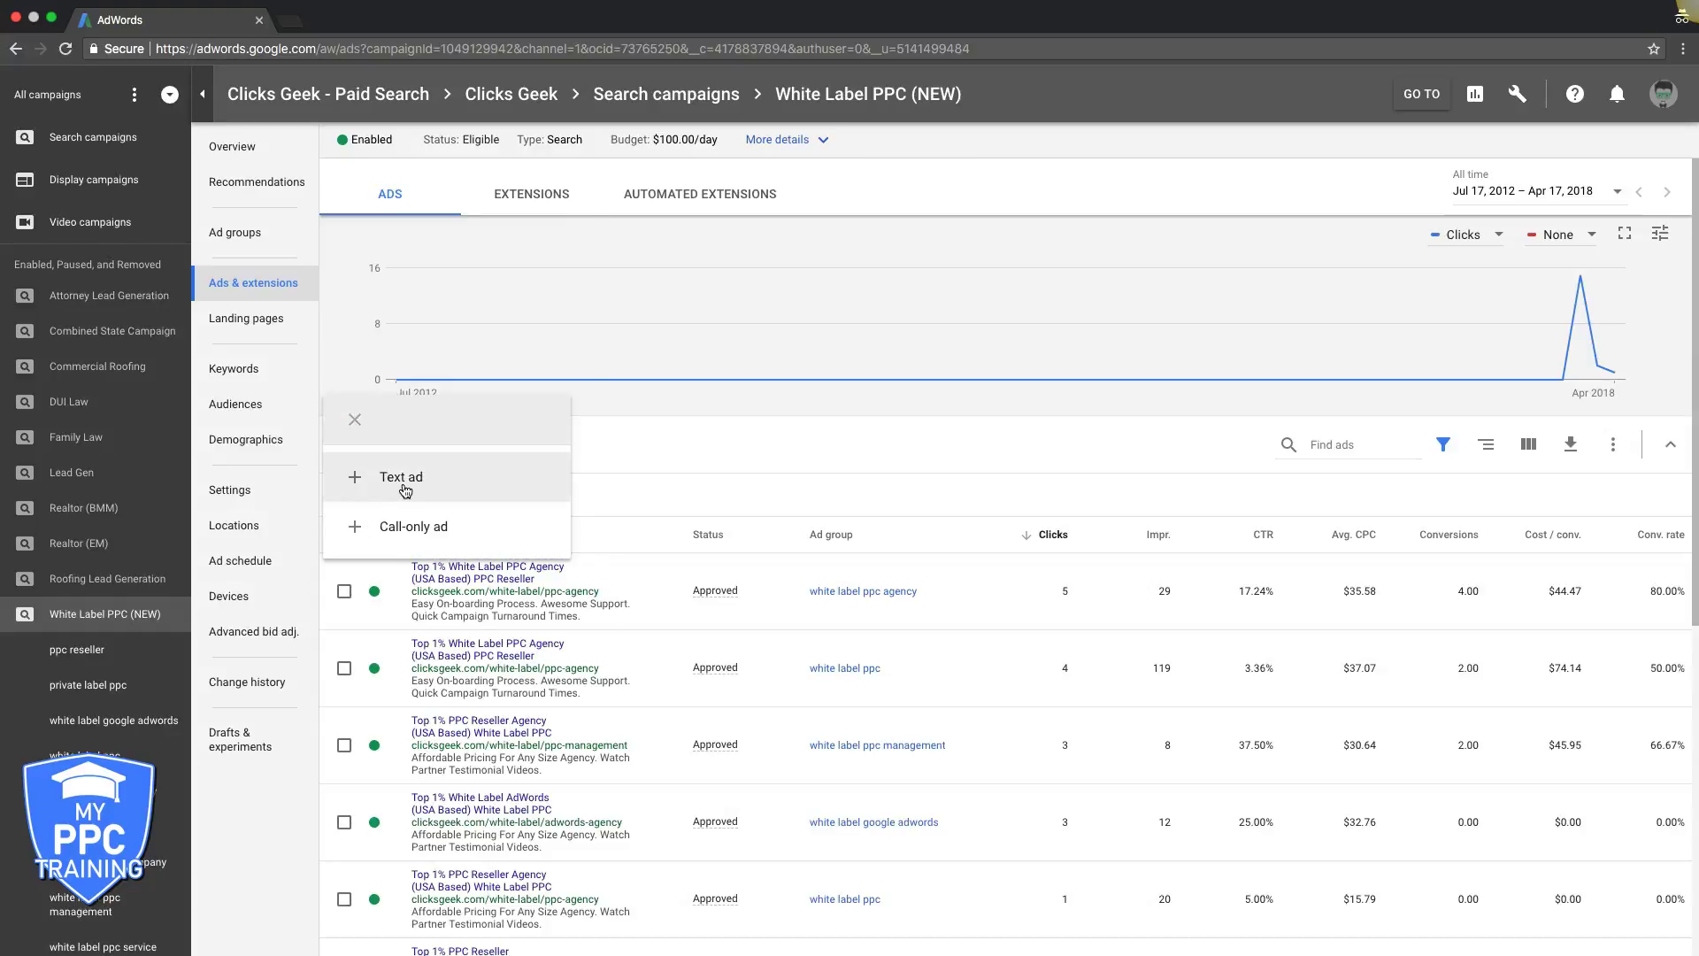
{"action": "left_click", "coordinate": [404, 479]}
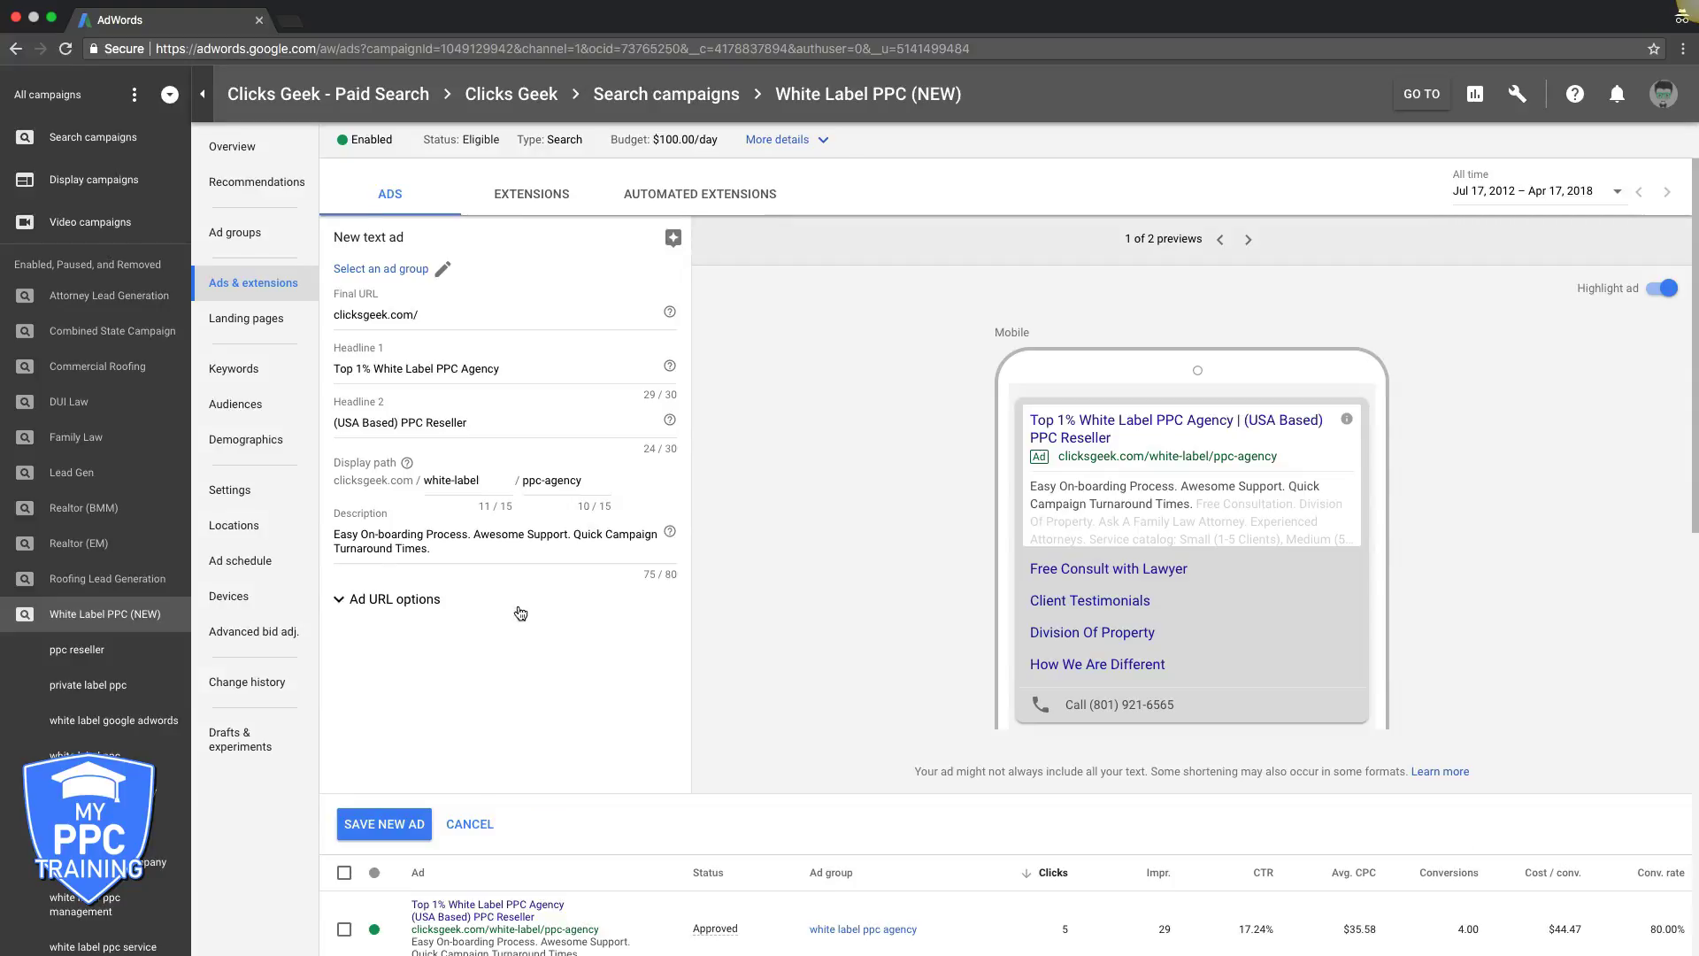
{"action": "left_click", "coordinate": [441, 269]}
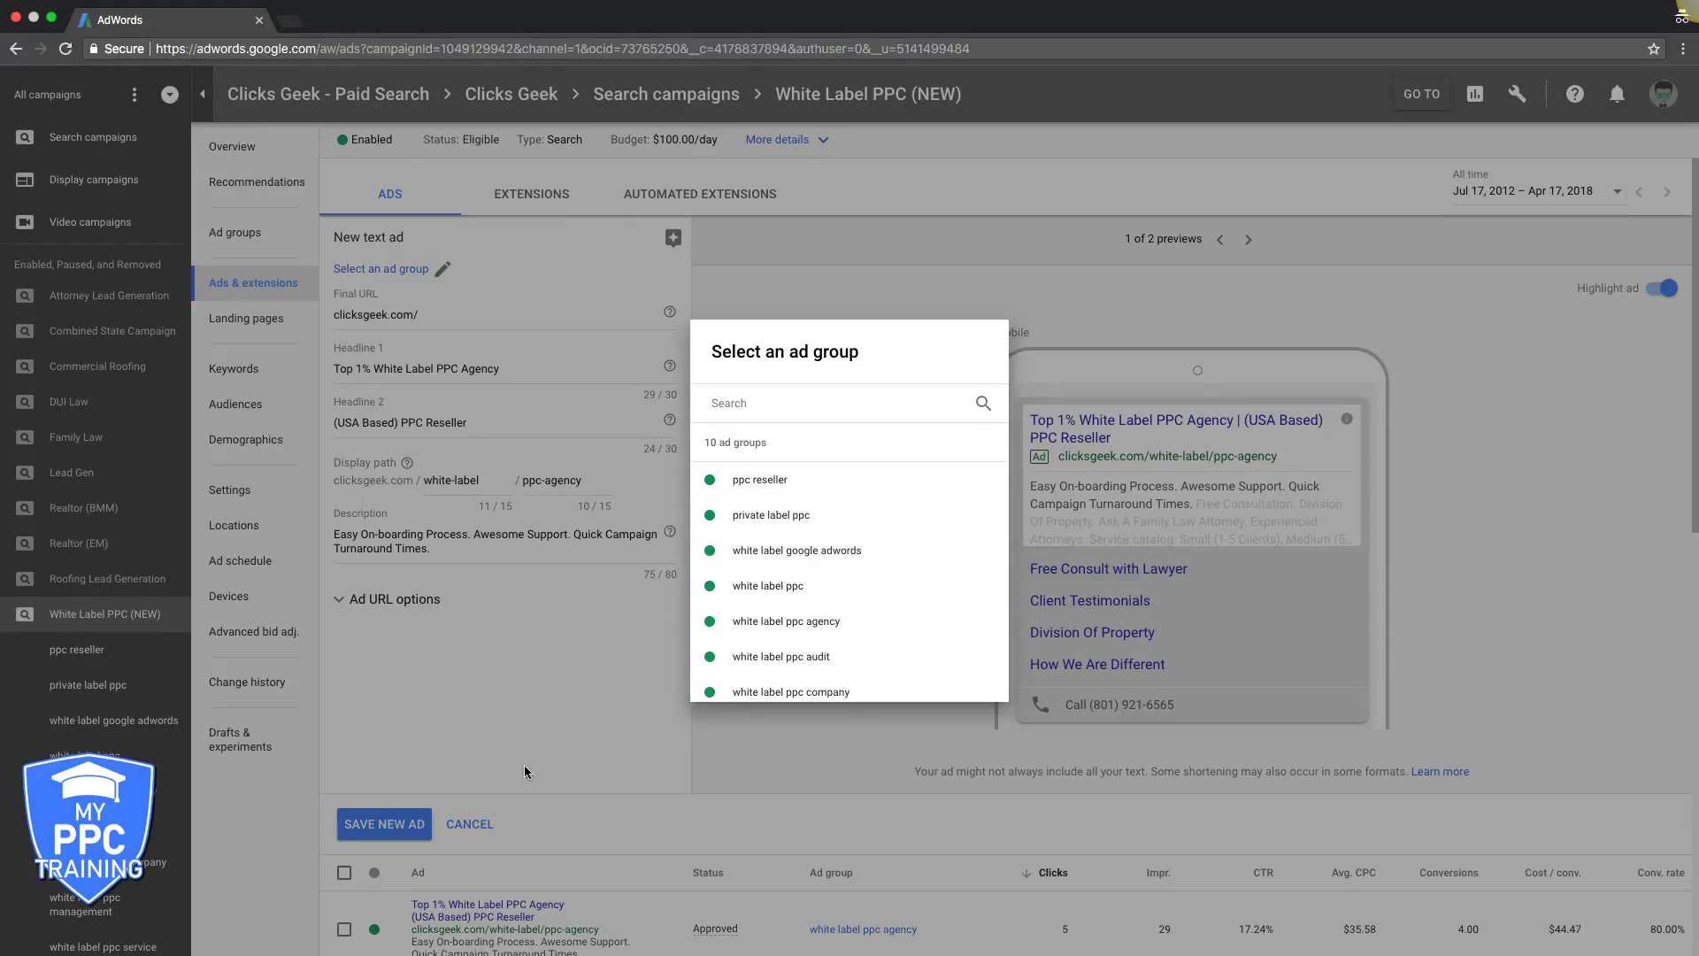
{"action": "left_click", "coordinate": [469, 774]}
{"action": "left_click", "coordinate": [469, 824]}
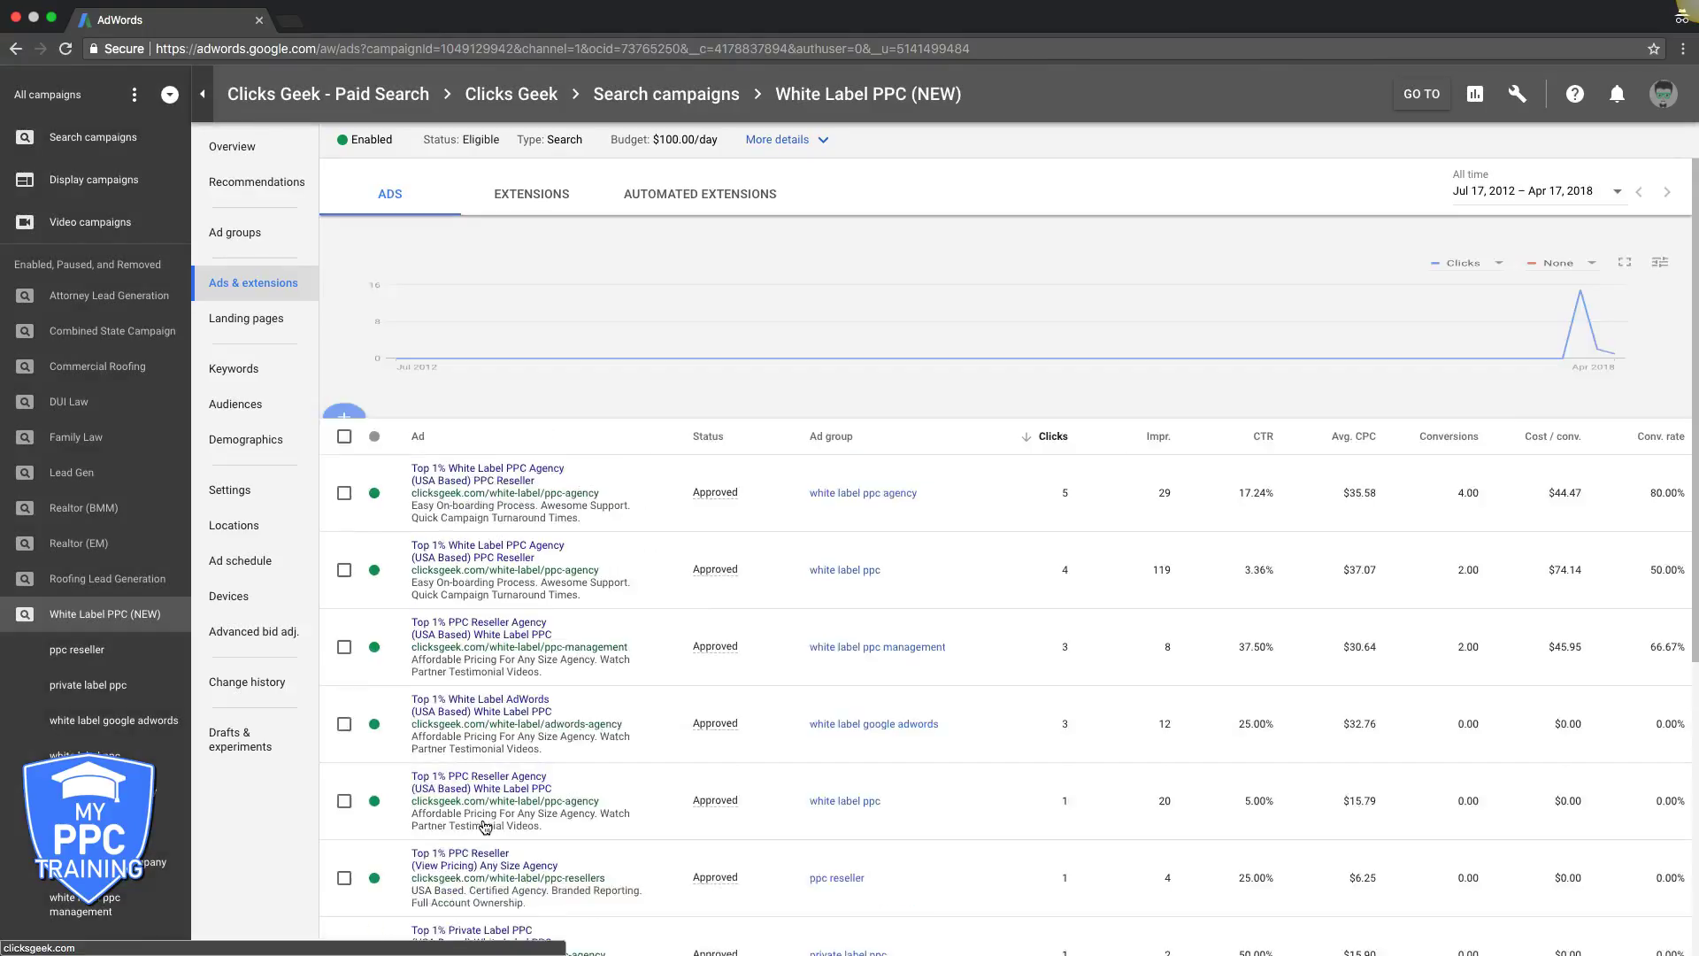
Step: Go to the ads list of the "white label ppc agency" ad group
{"action": "left_click", "coordinate": [261, 237]}
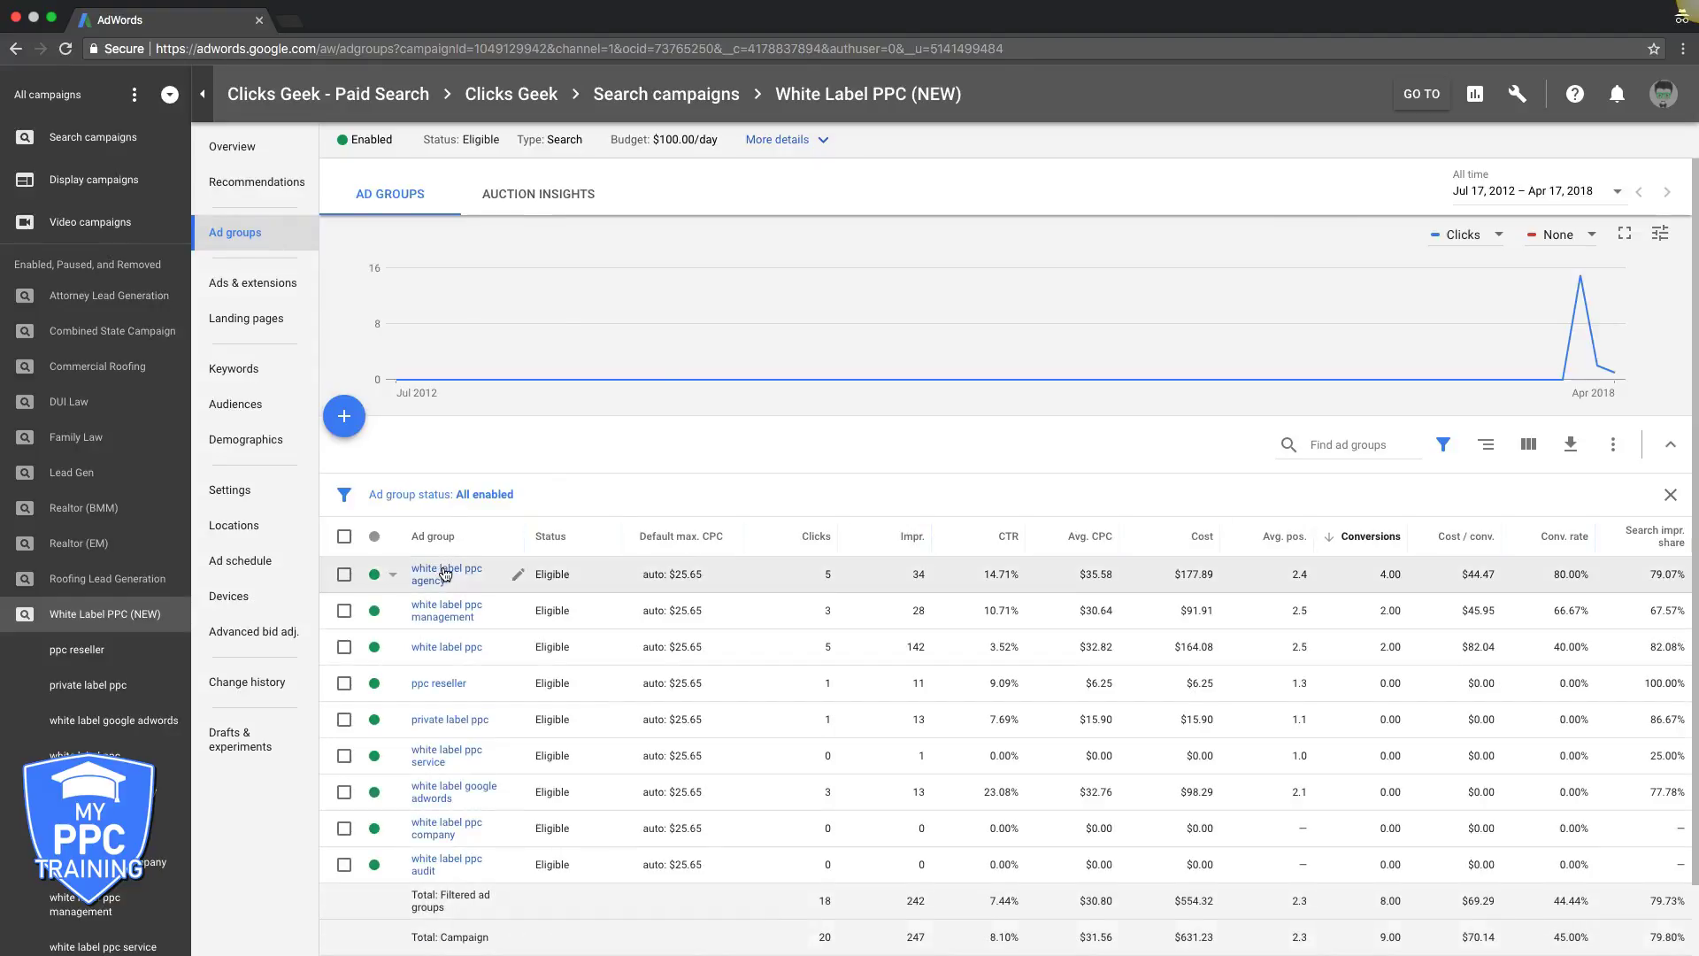
{"action": "left_click", "coordinate": [447, 575]}
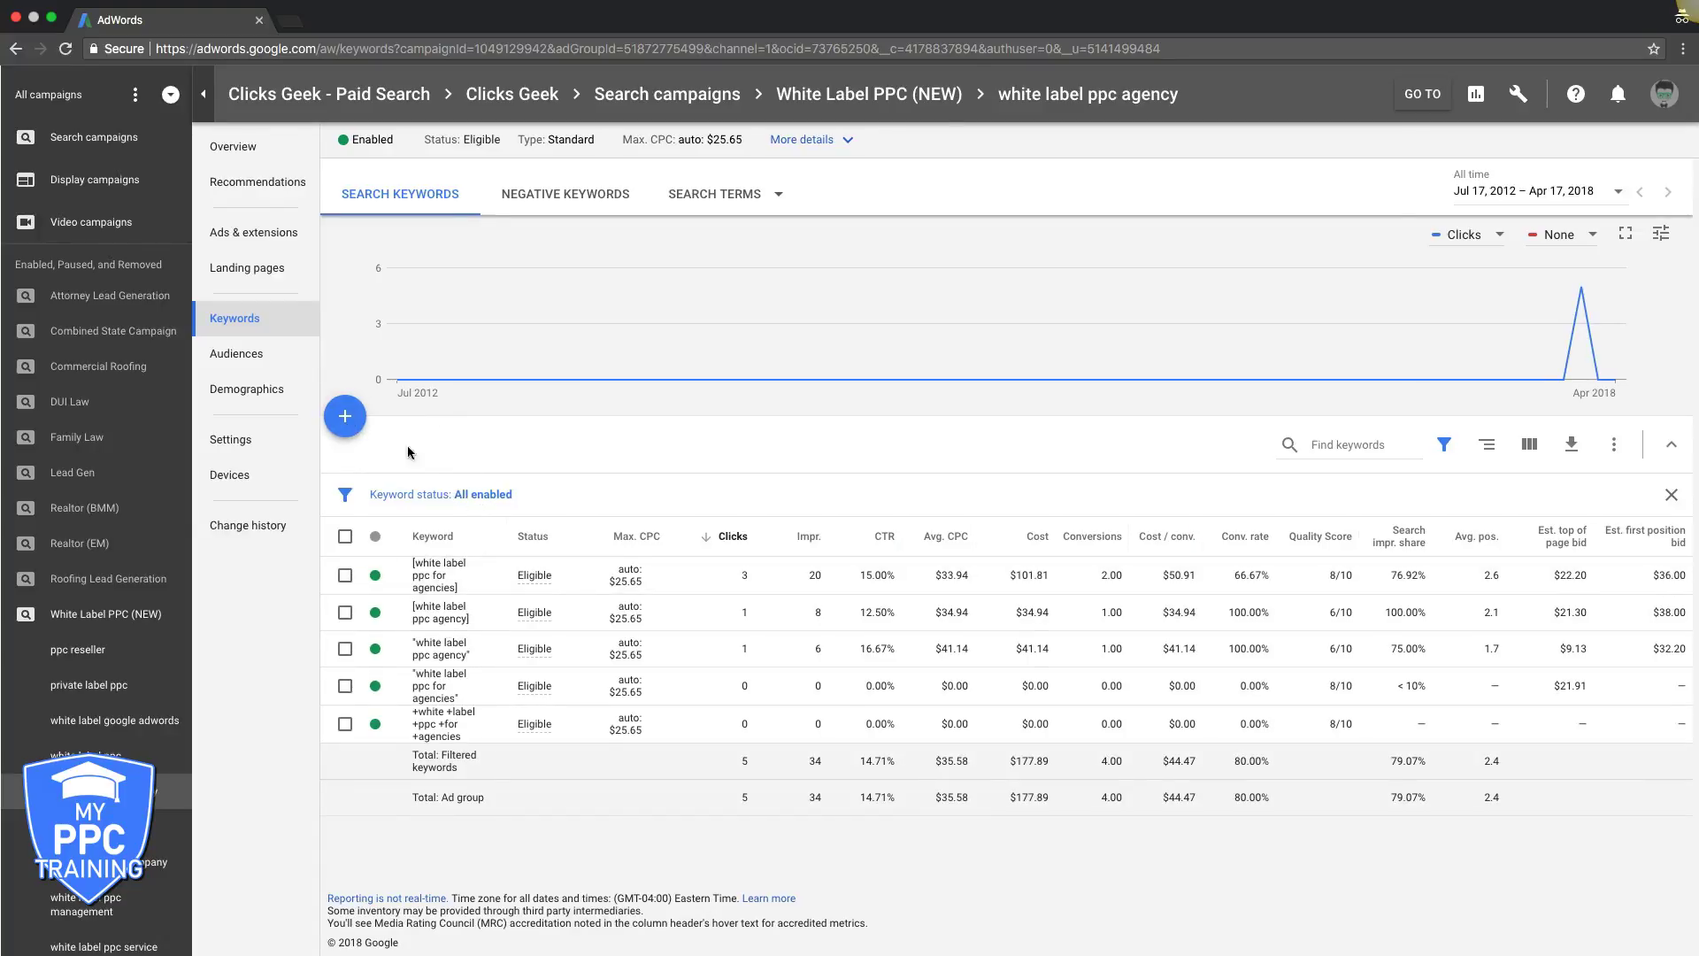
{"action": "left_click", "coordinate": [344, 416]}
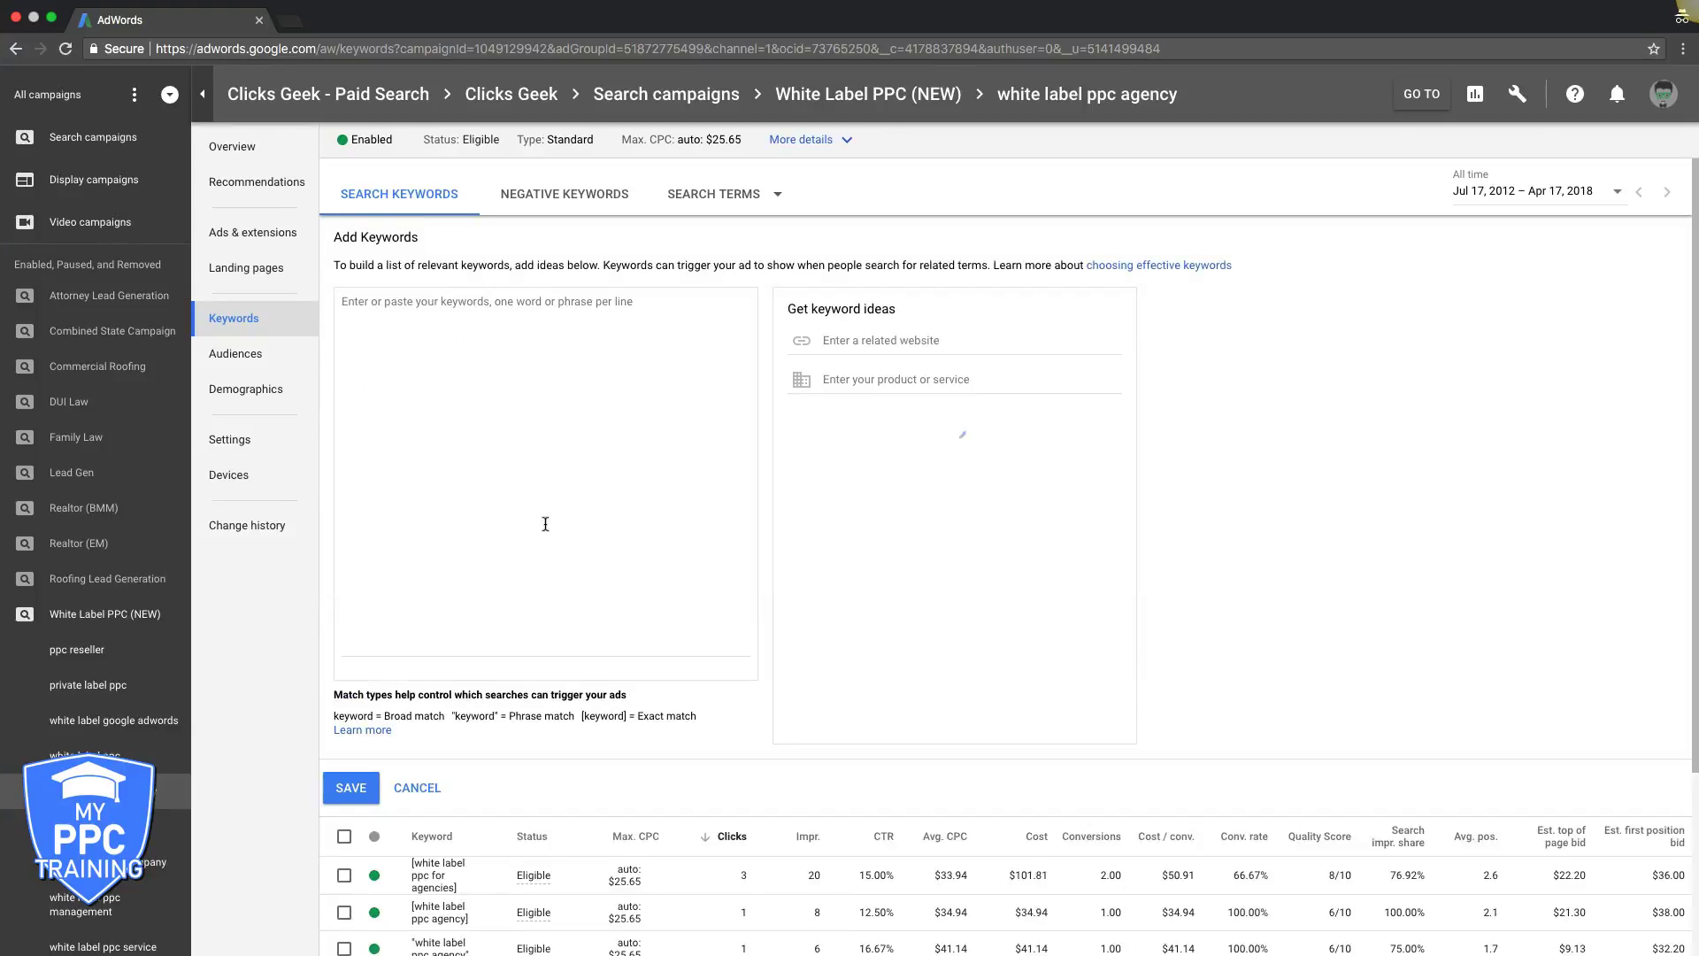
{"action": "left_click", "coordinate": [417, 787]}
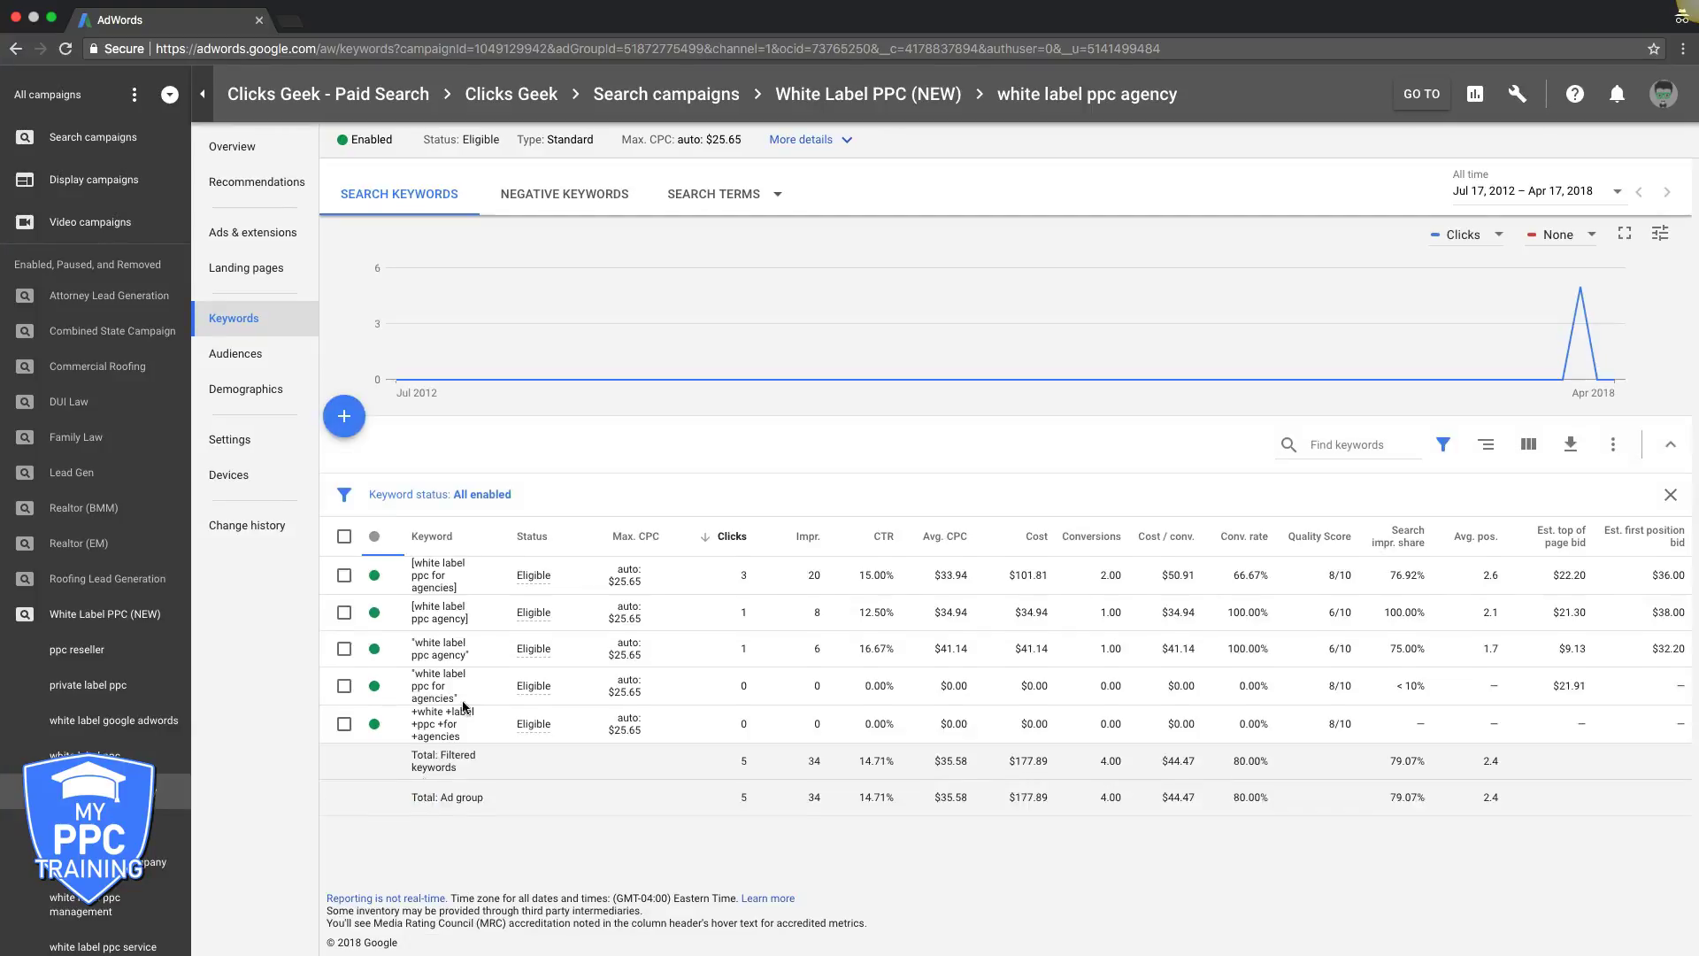
{"action": "left_click", "coordinate": [259, 237]}
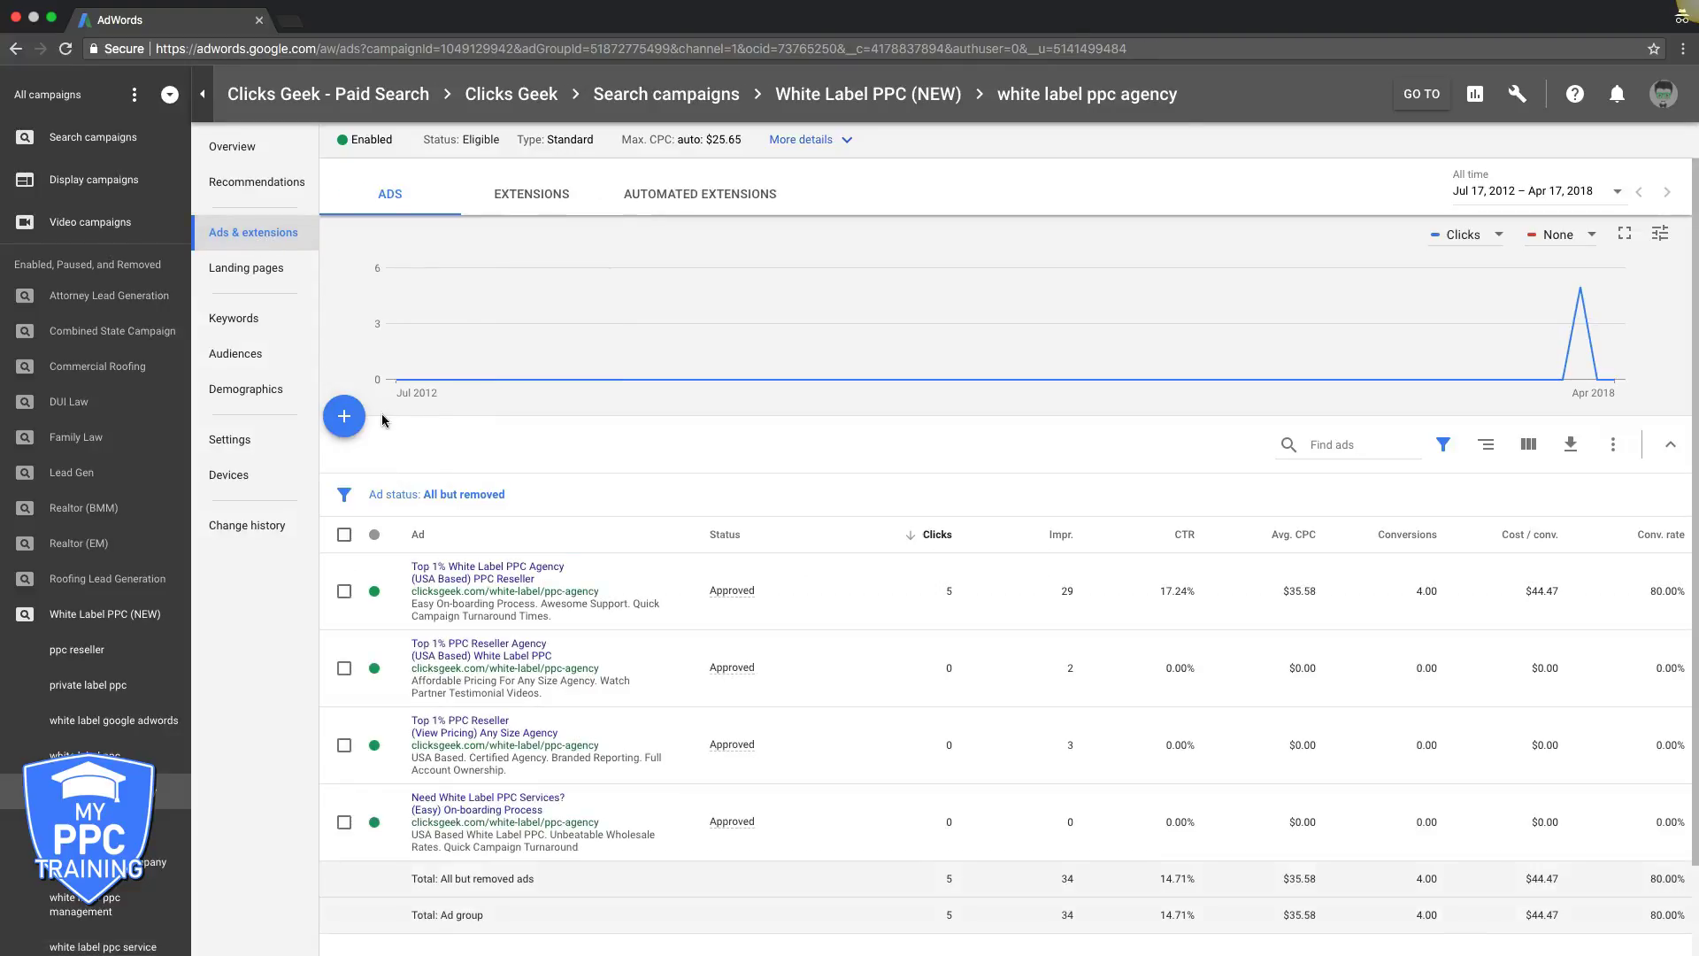
Step: Review the ad group's new text ad form with its desktop preview and Ad URL options, and discard the draft
{"action": "left_click", "coordinate": [344, 416]}
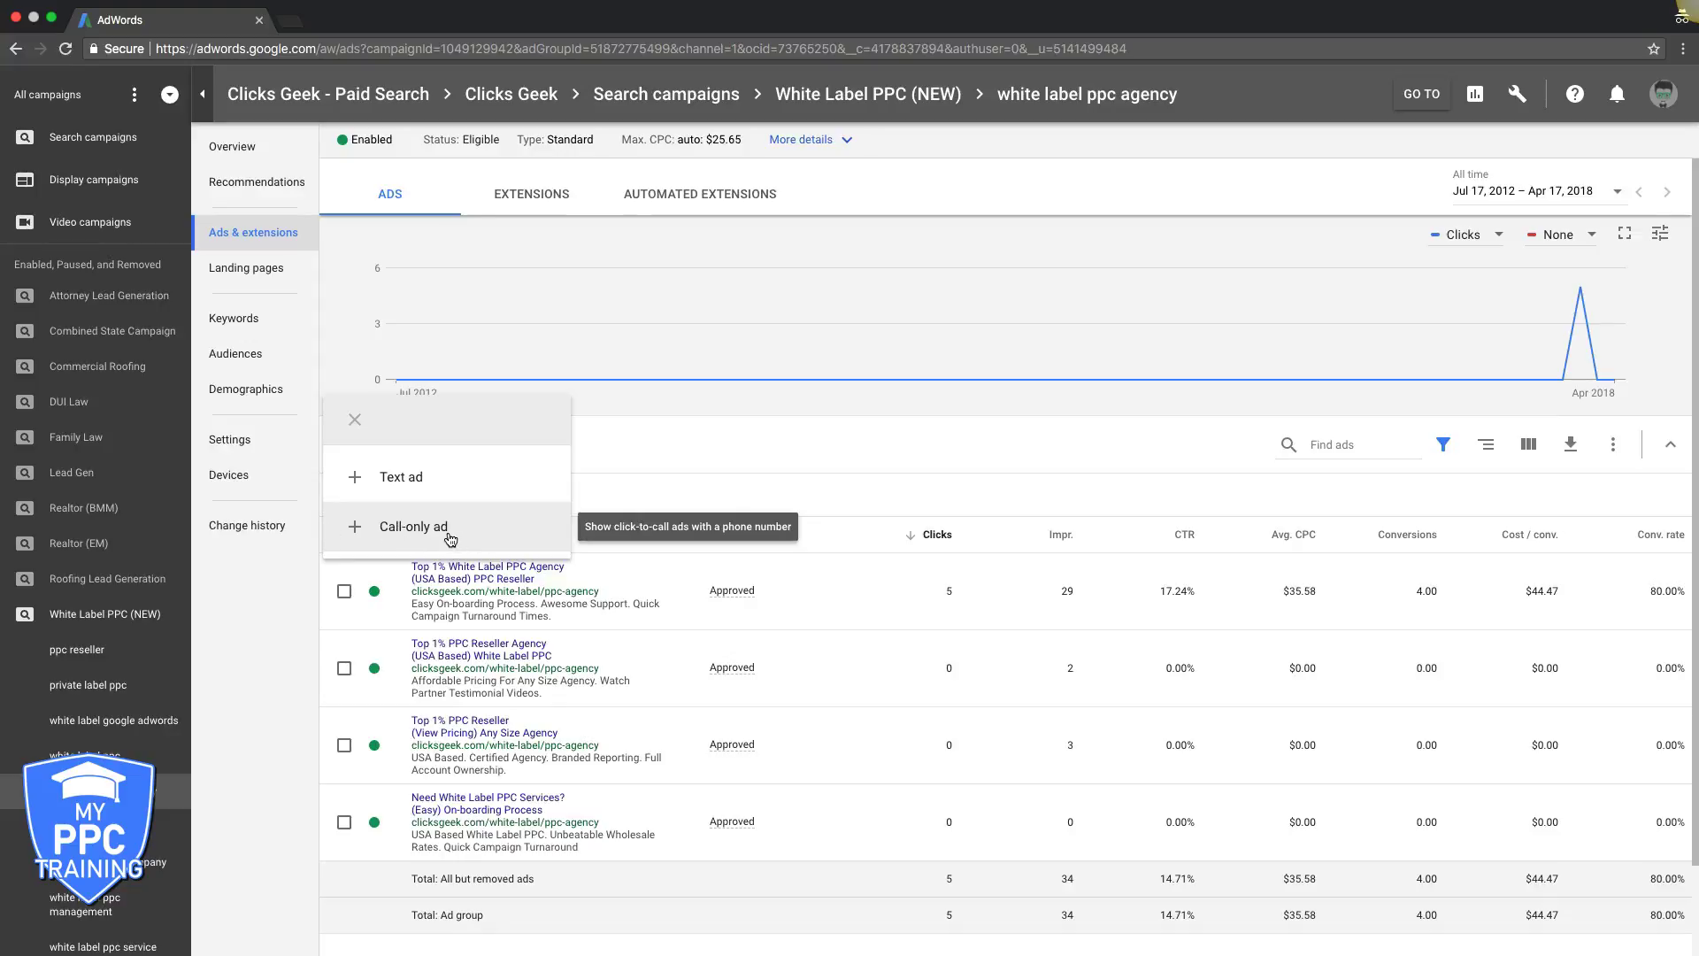
{"action": "left_click", "coordinate": [438, 480]}
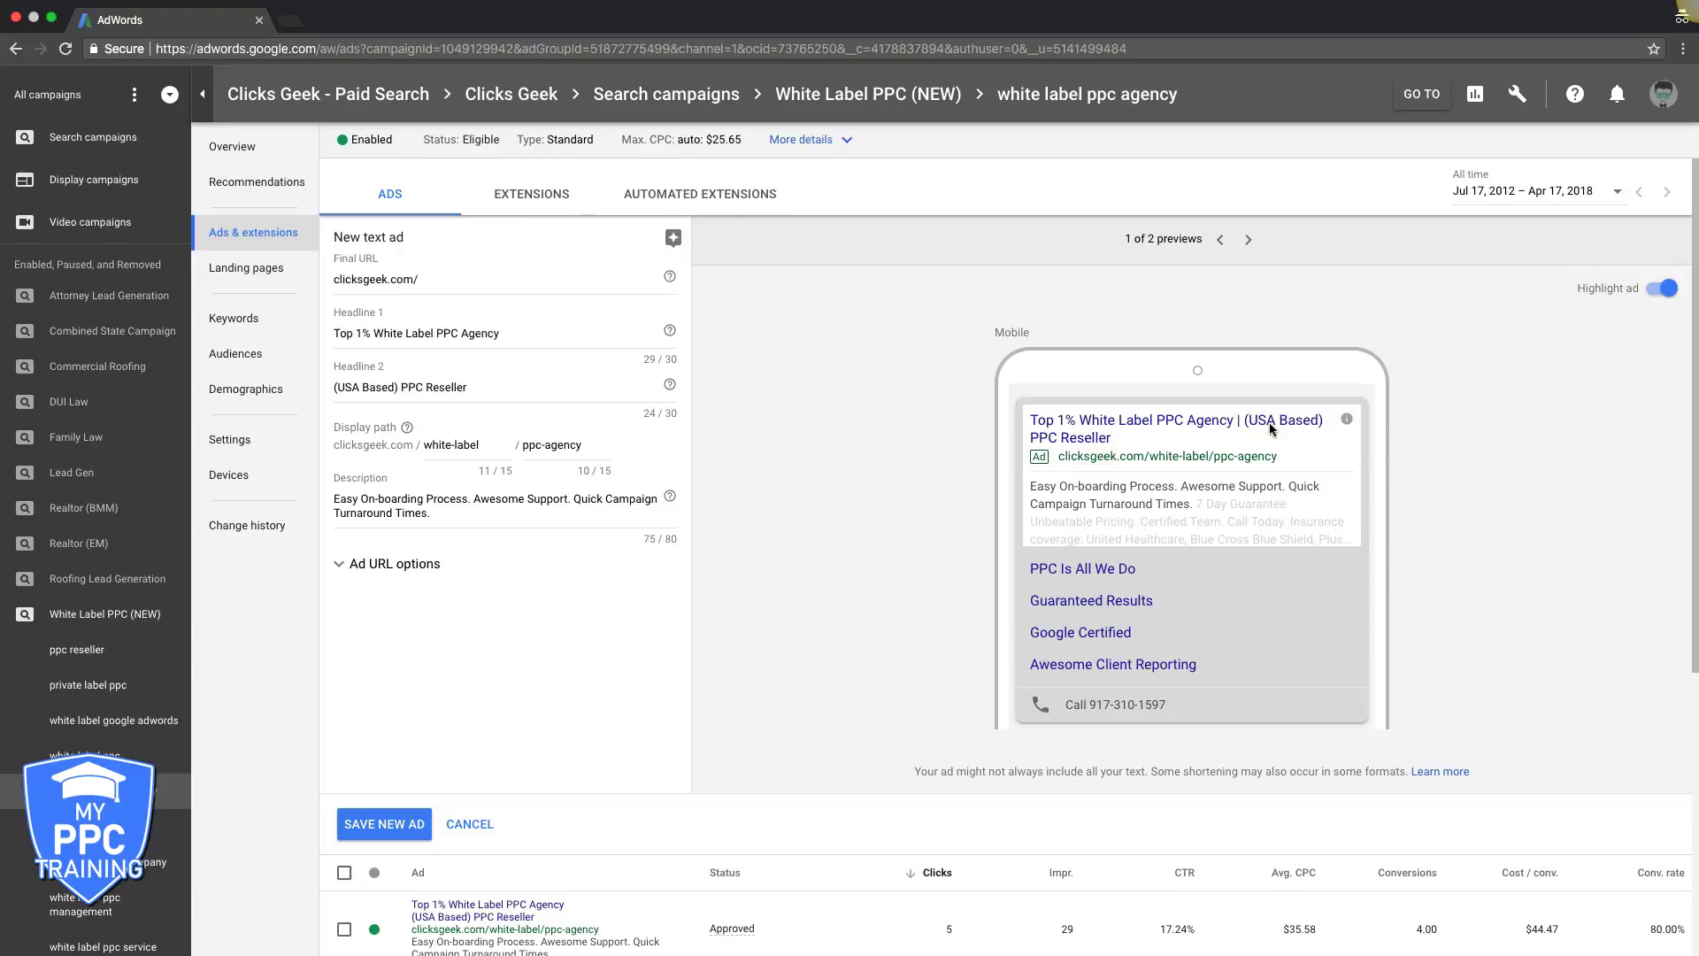
{"action": "left_click", "coordinate": [1250, 241]}
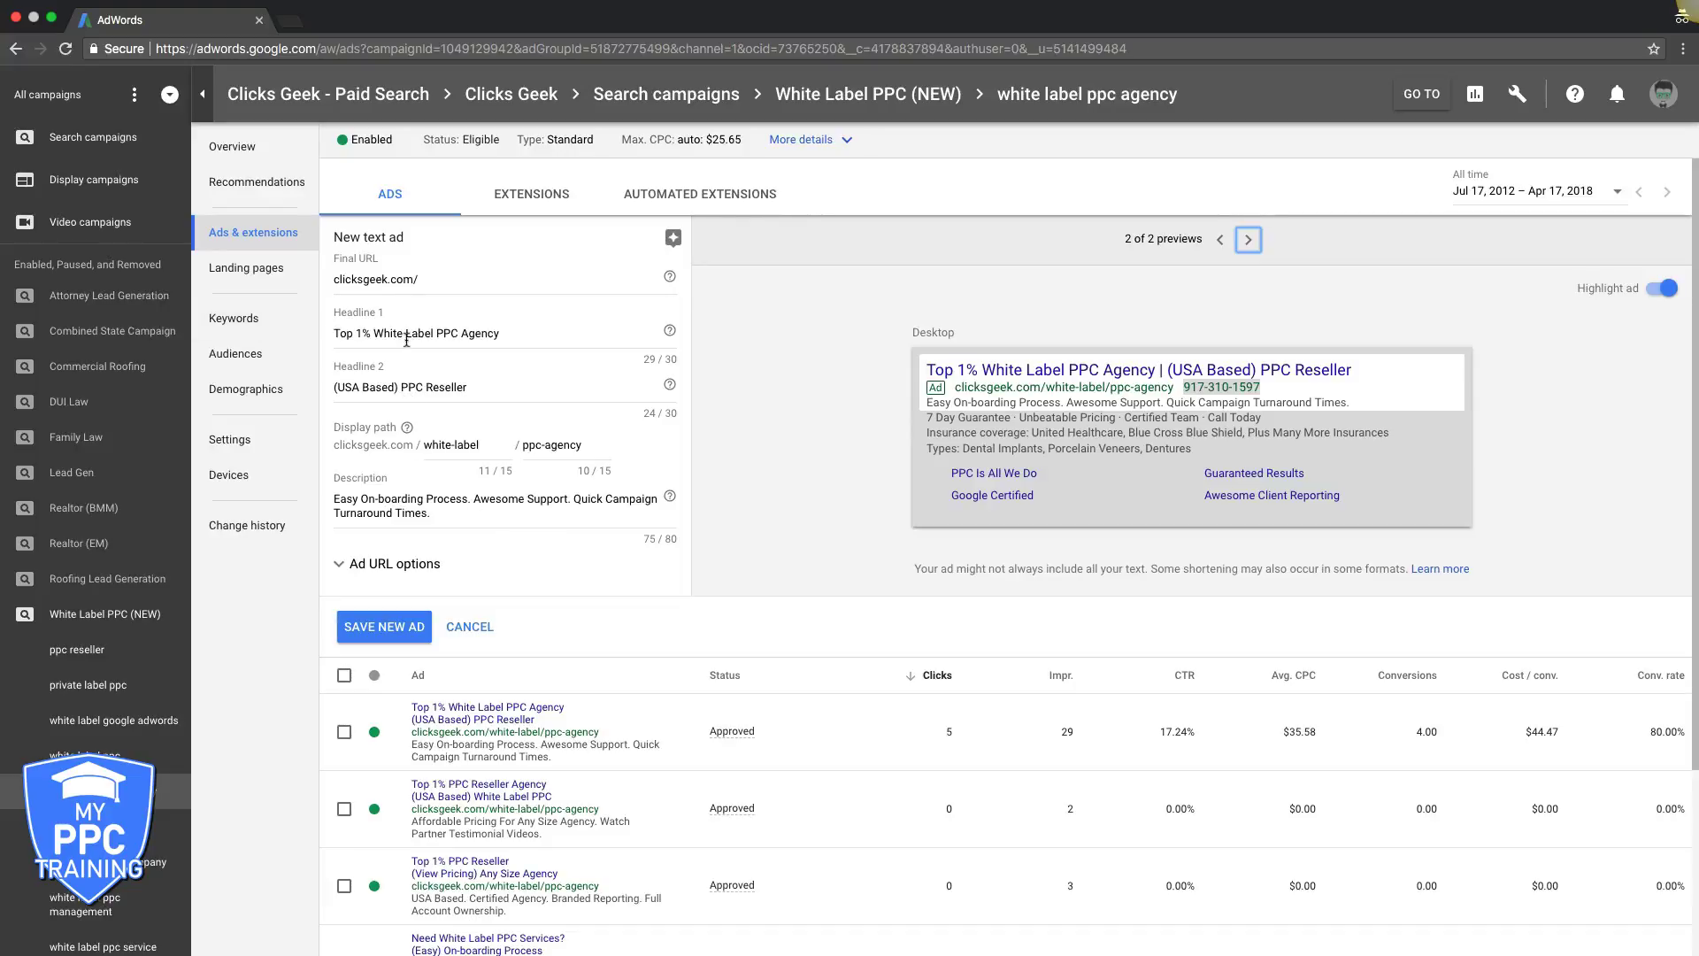
{"action": "scroll", "coordinate": [415, 382], "scroll_direction": "down", "scroll_amount": 1}
{"action": "left_click", "coordinate": [404, 562]}
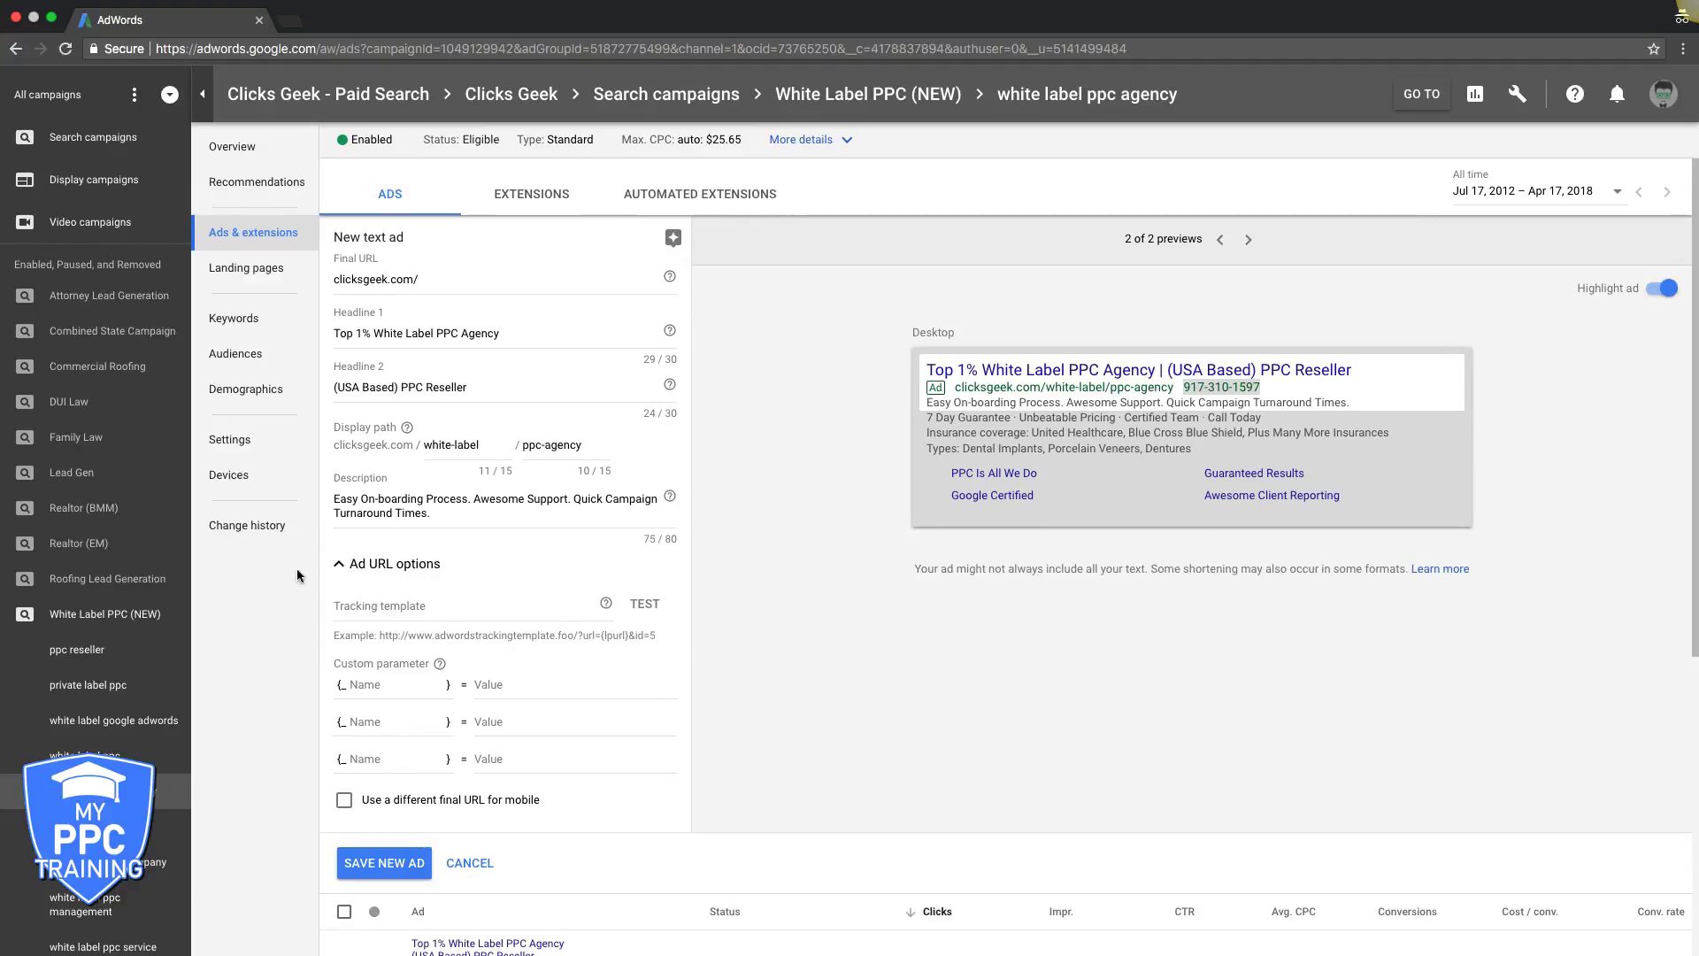
{"action": "left_click", "coordinate": [338, 562]}
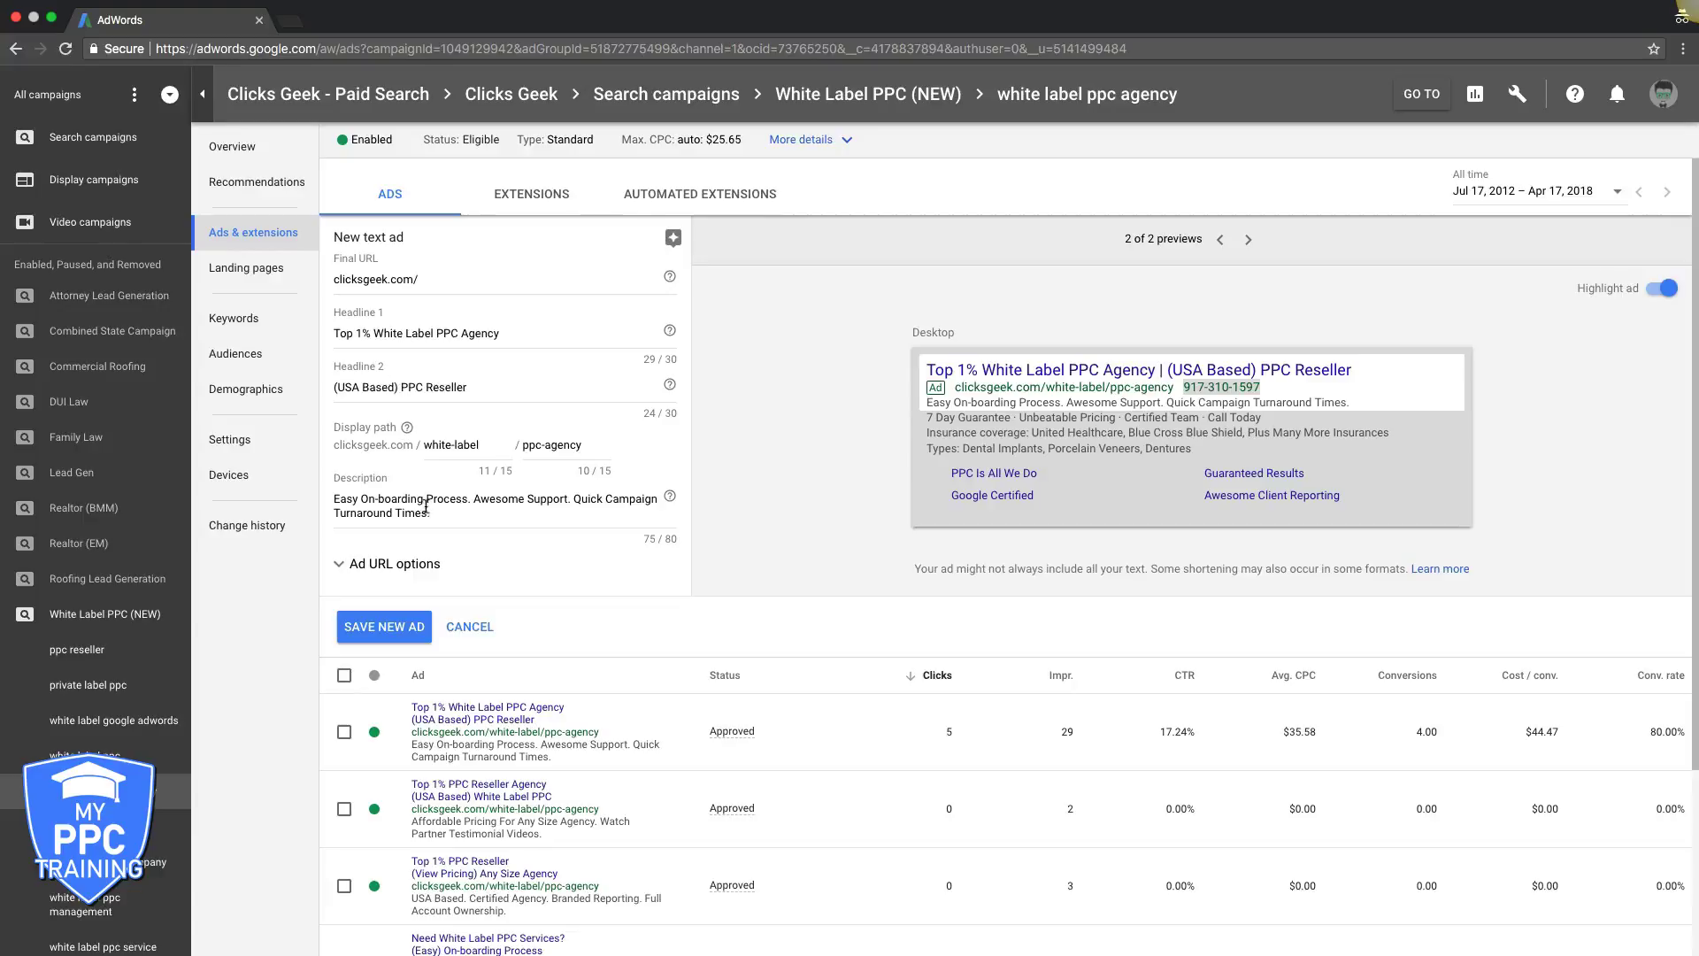
{"action": "scroll", "coordinate": [460, 495], "scroll_direction": "down", "scroll_amount": 1}
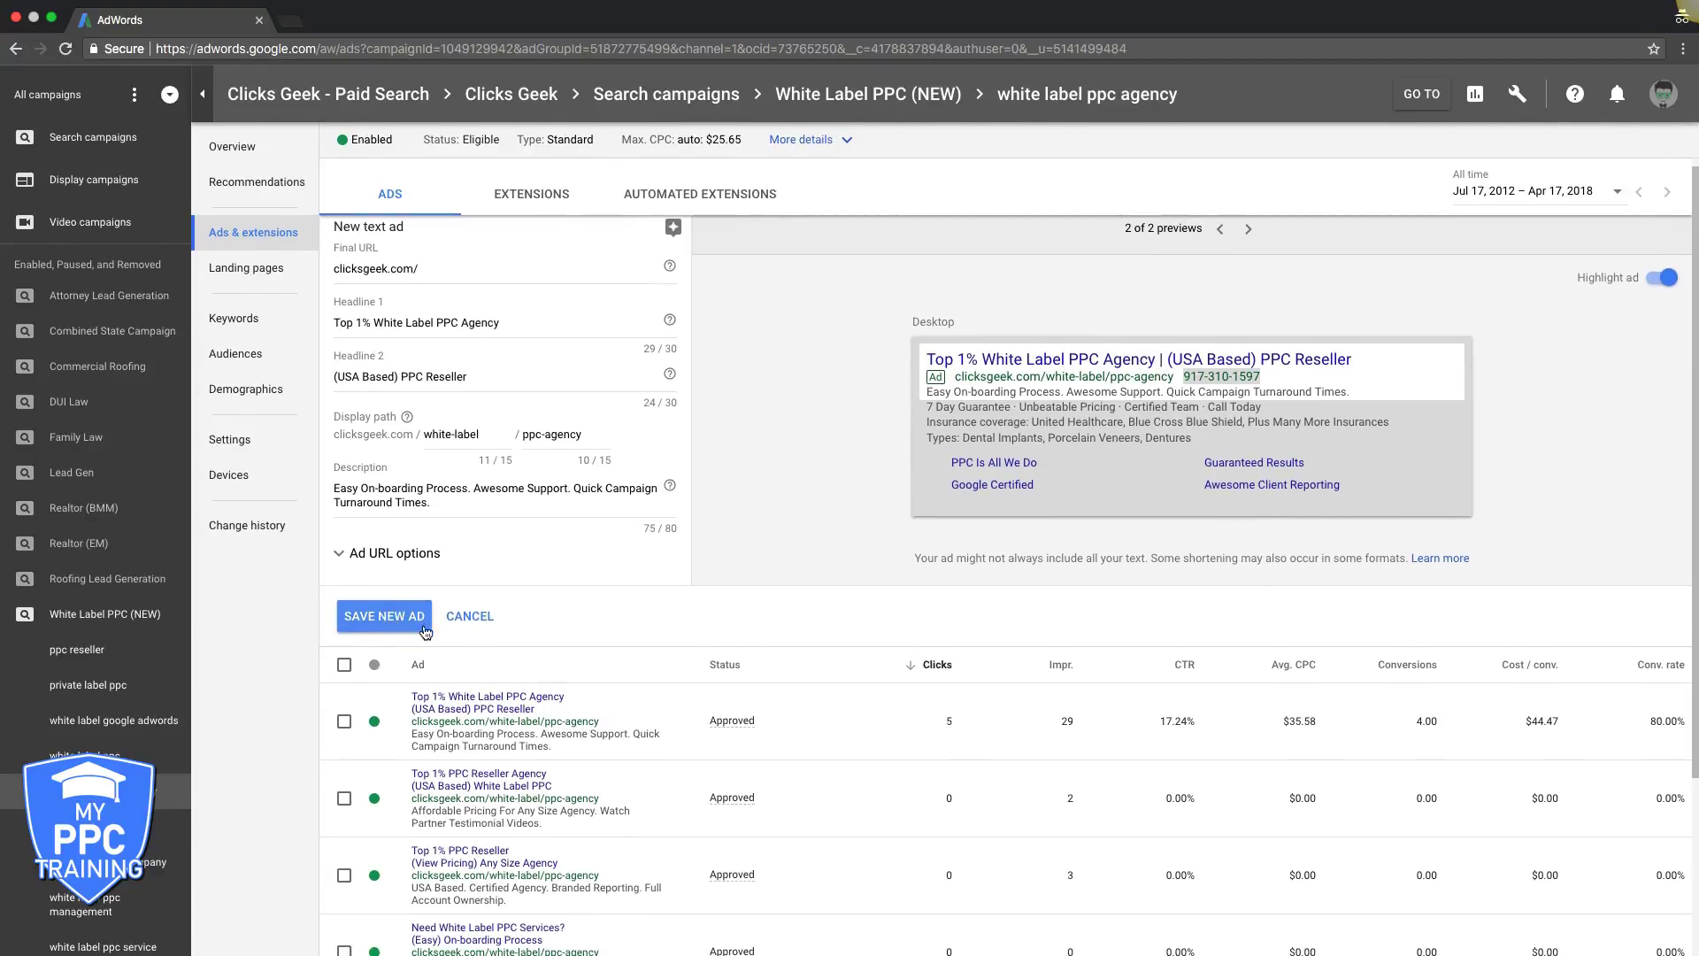
{"action": "left_click", "coordinate": [469, 618]}
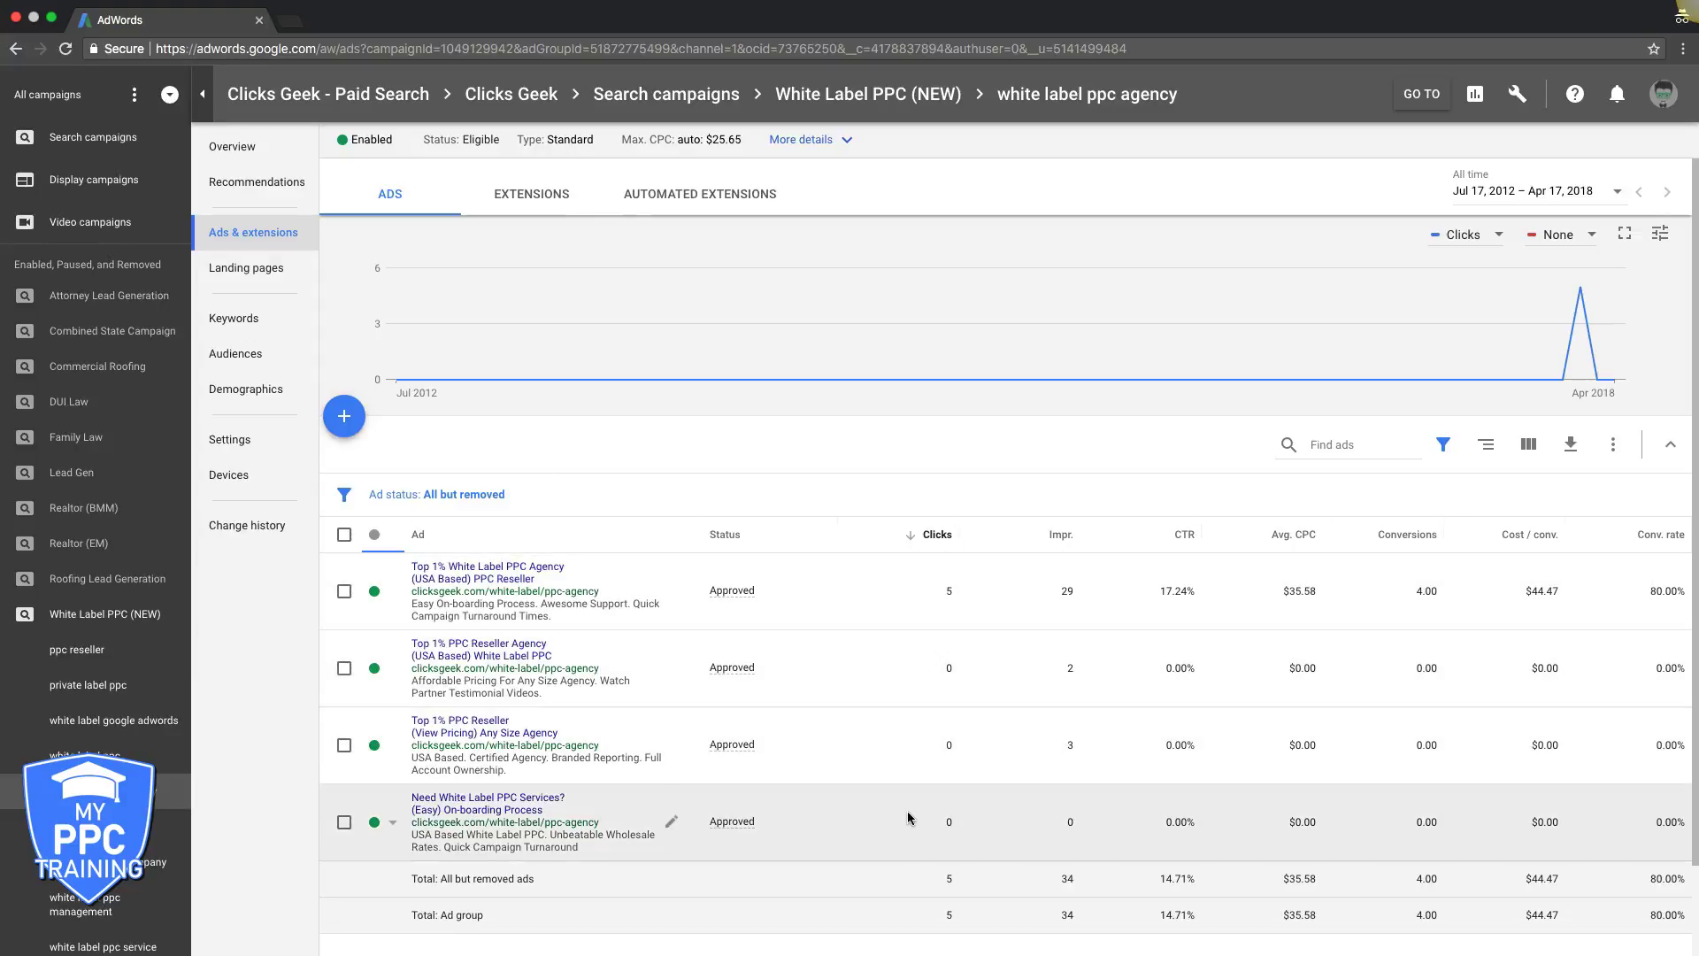
Step: Examine the text and performance figures of the existing ads in the ad group
{"action": "scroll", "coordinate": [1327, 770], "scroll_direction": "down", "scroll_amount": 1}
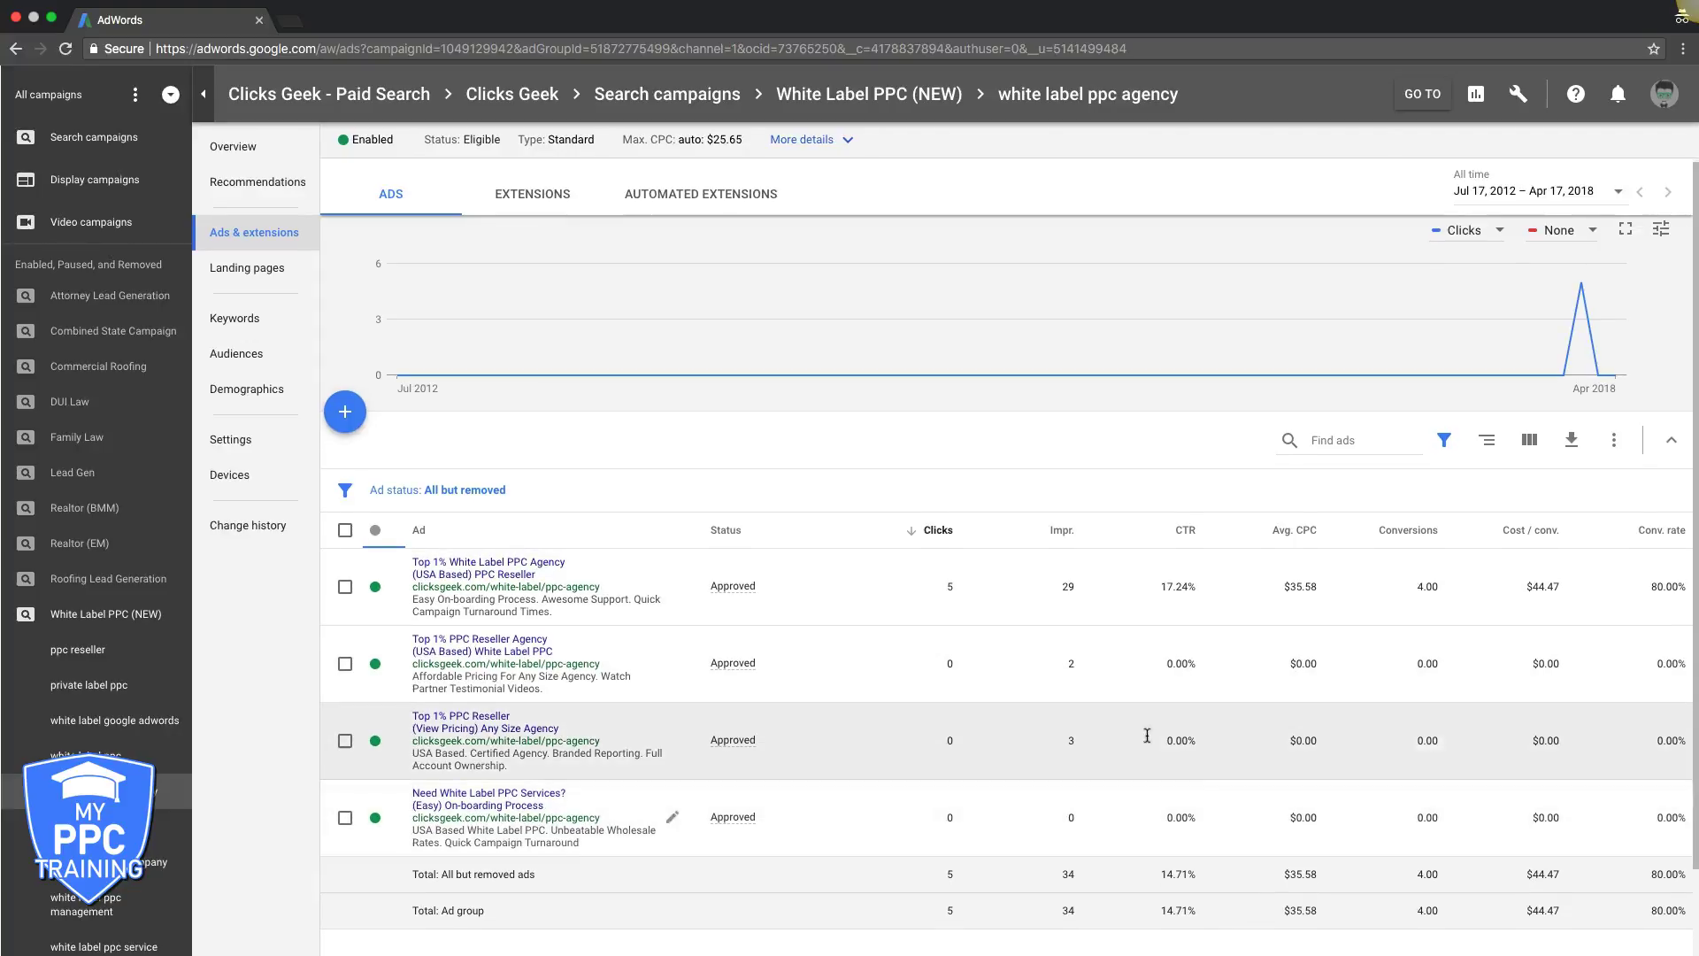
{"action": "scroll", "coordinate": [929, 699], "scroll_direction": "up", "scroll_amount": 1}
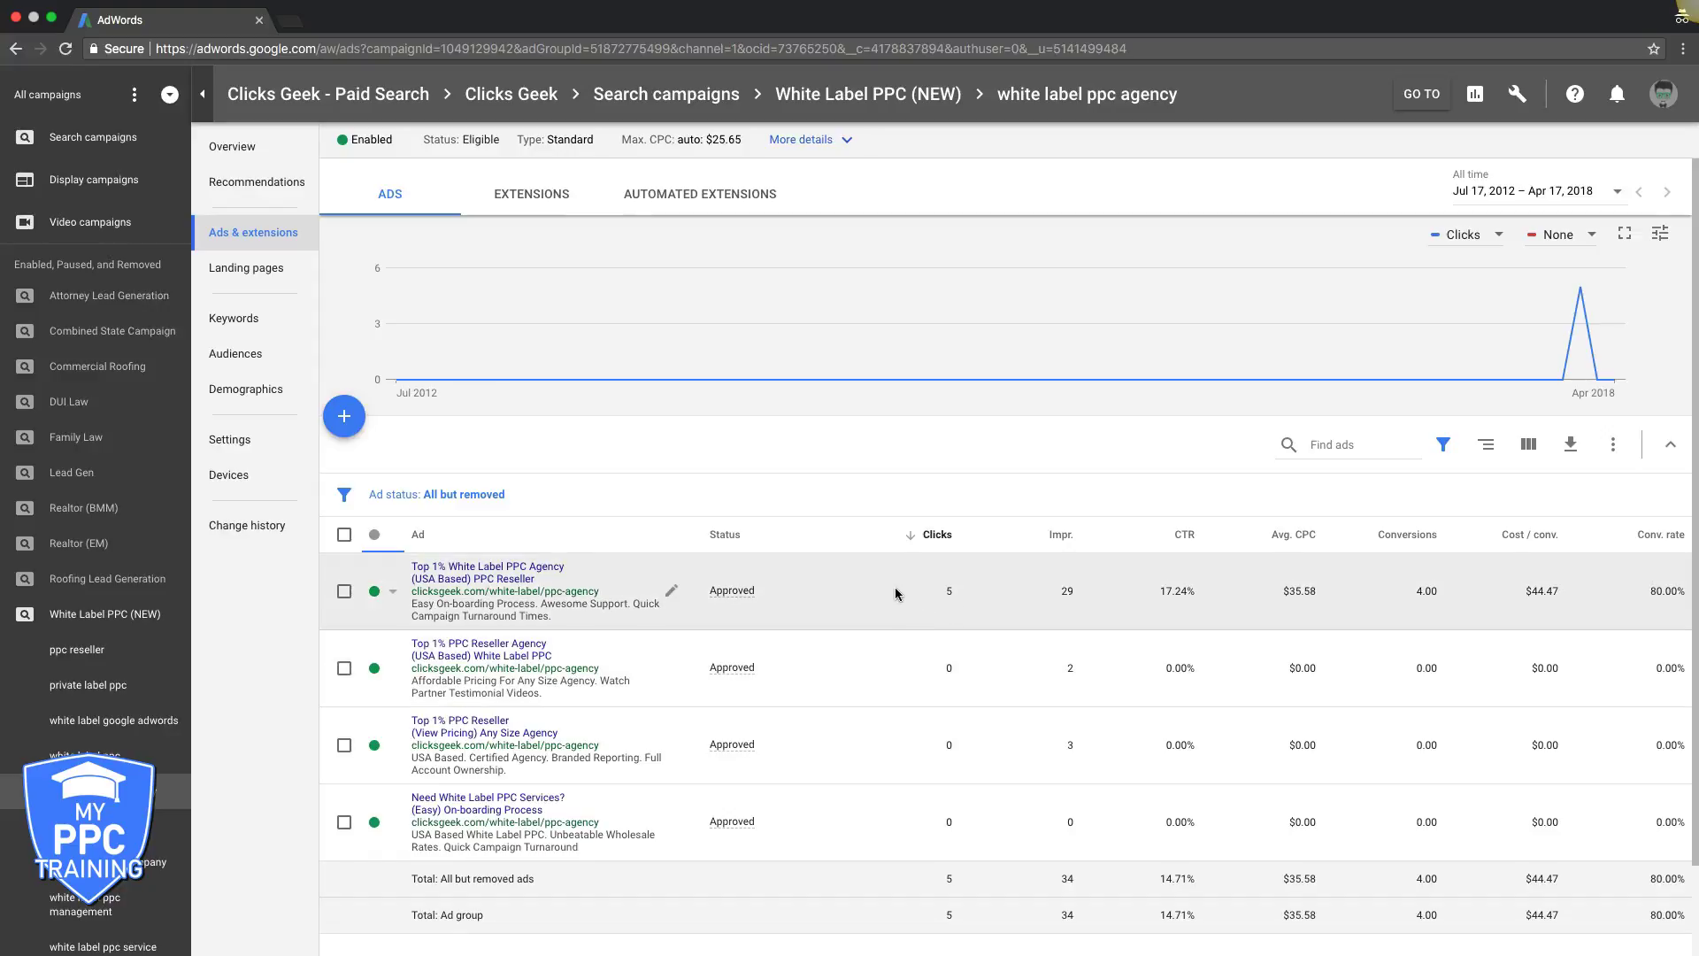
{"action": "scroll", "coordinate": [682, 531], "scroll_direction": "down", "scroll_amount": 1}
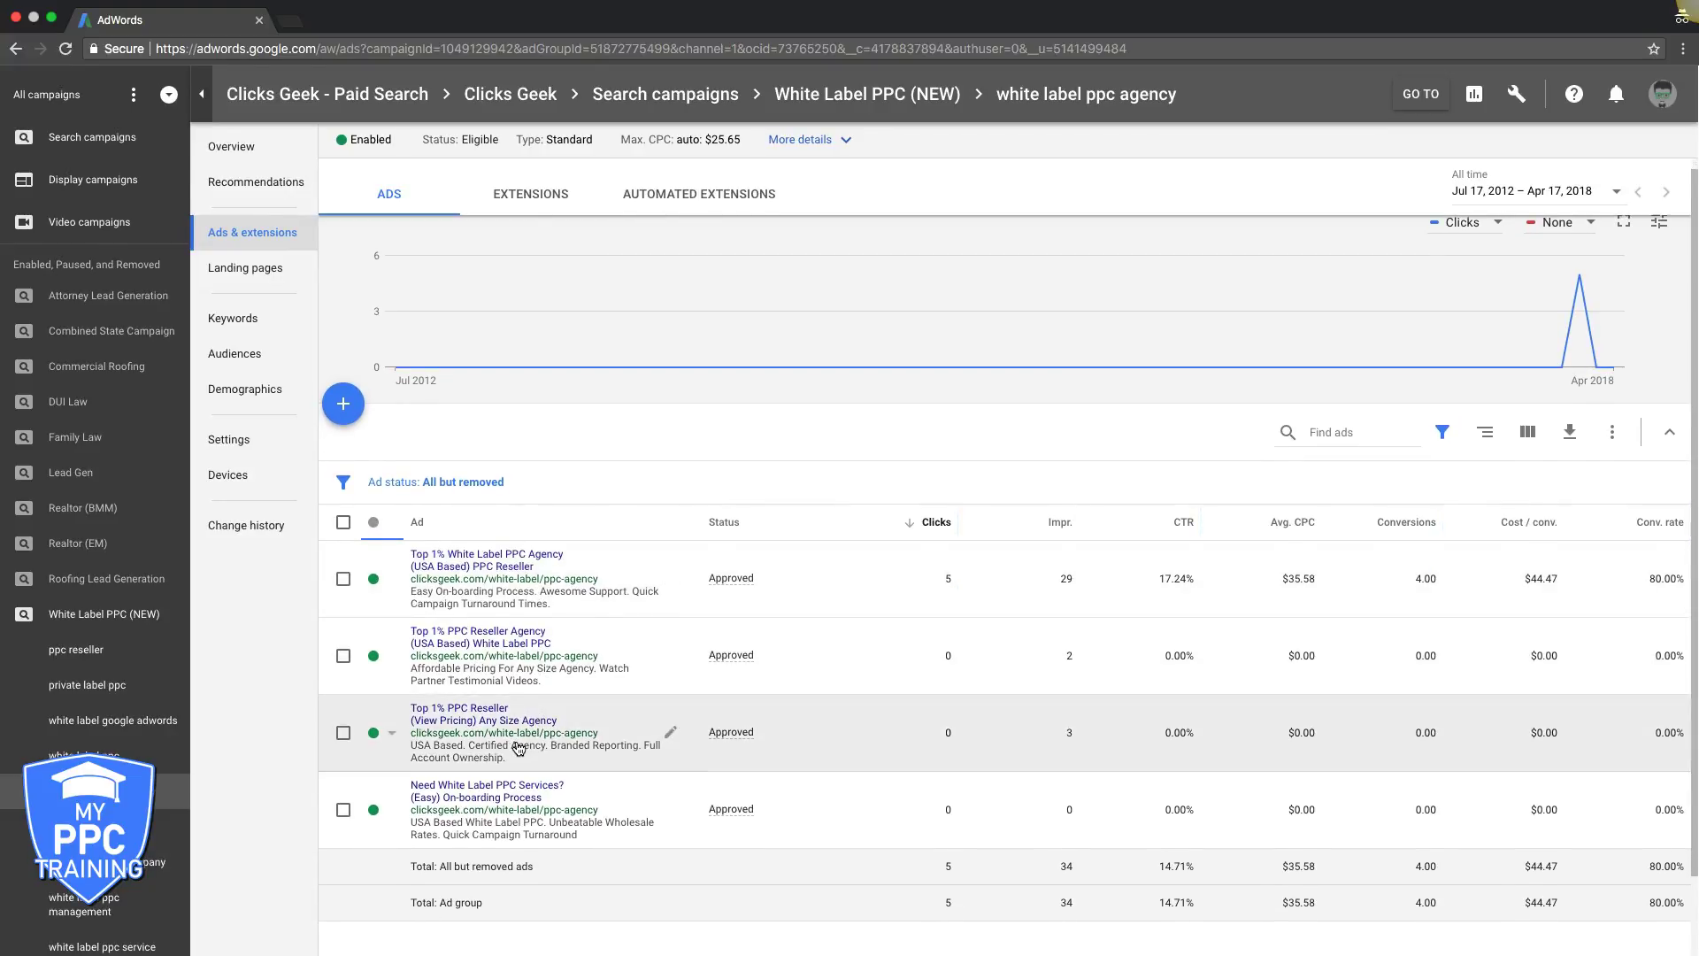
{"action": "scroll", "coordinate": [522, 672], "scroll_direction": "up", "scroll_amount": 1}
{"action": "scroll", "coordinate": [514, 832], "scroll_direction": "down", "scroll_amount": 1}
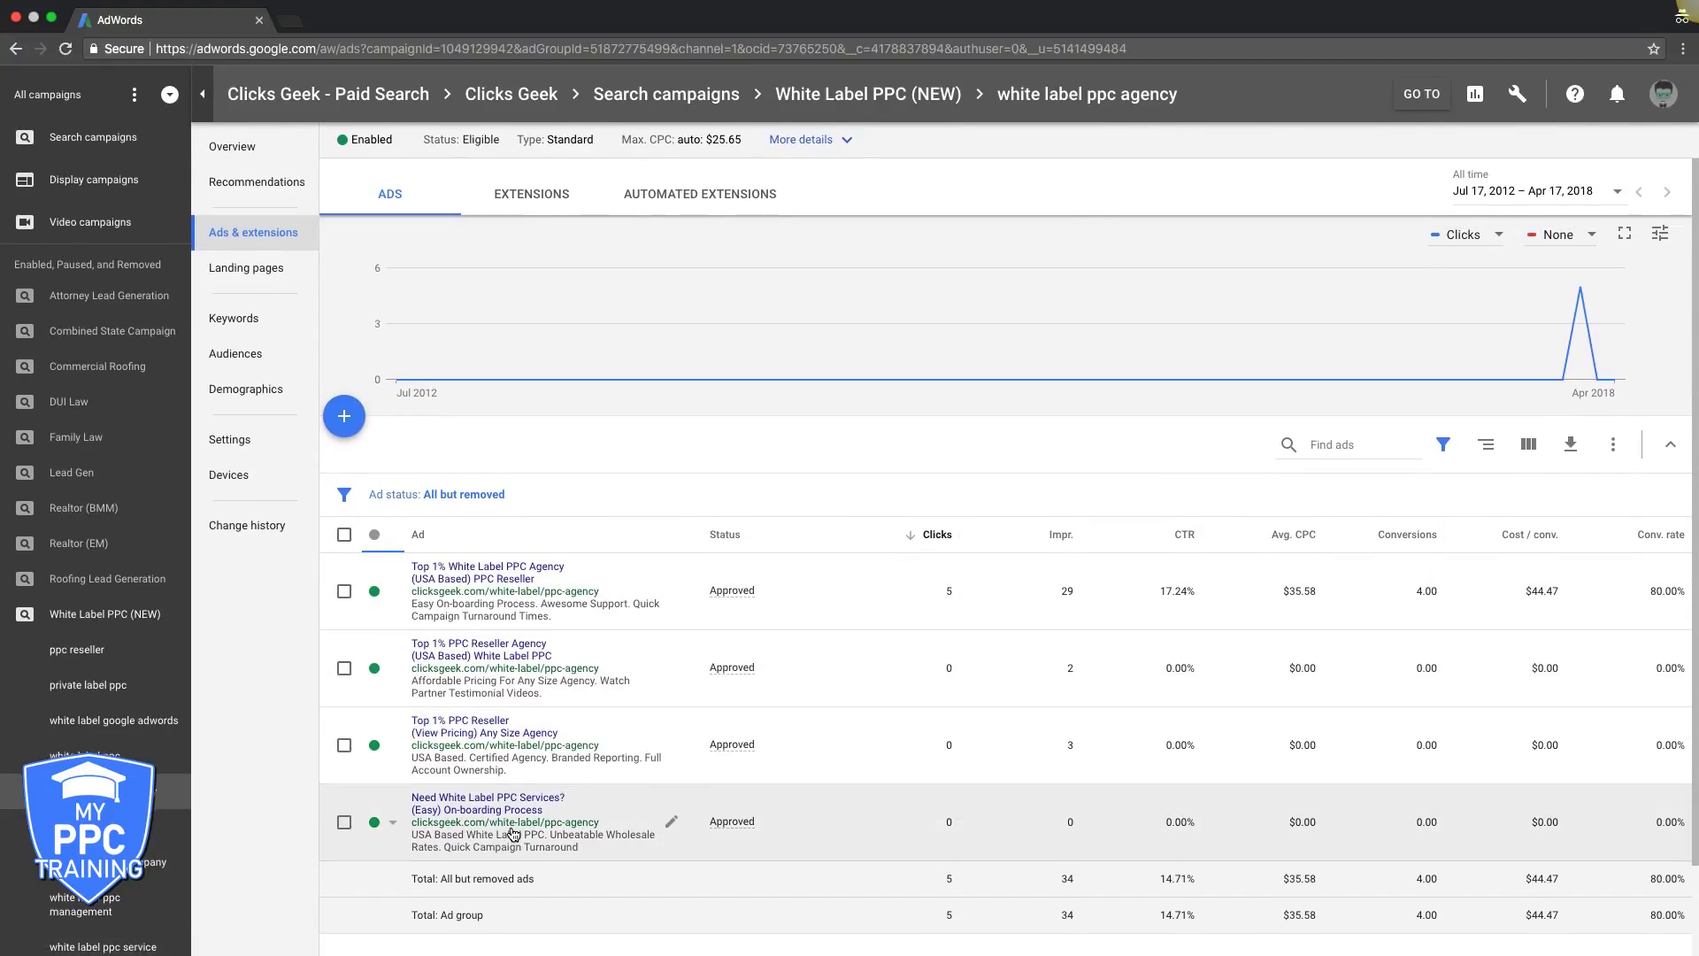
{"action": "scroll", "coordinate": [511, 830], "scroll_direction": "down", "scroll_amount": 1}
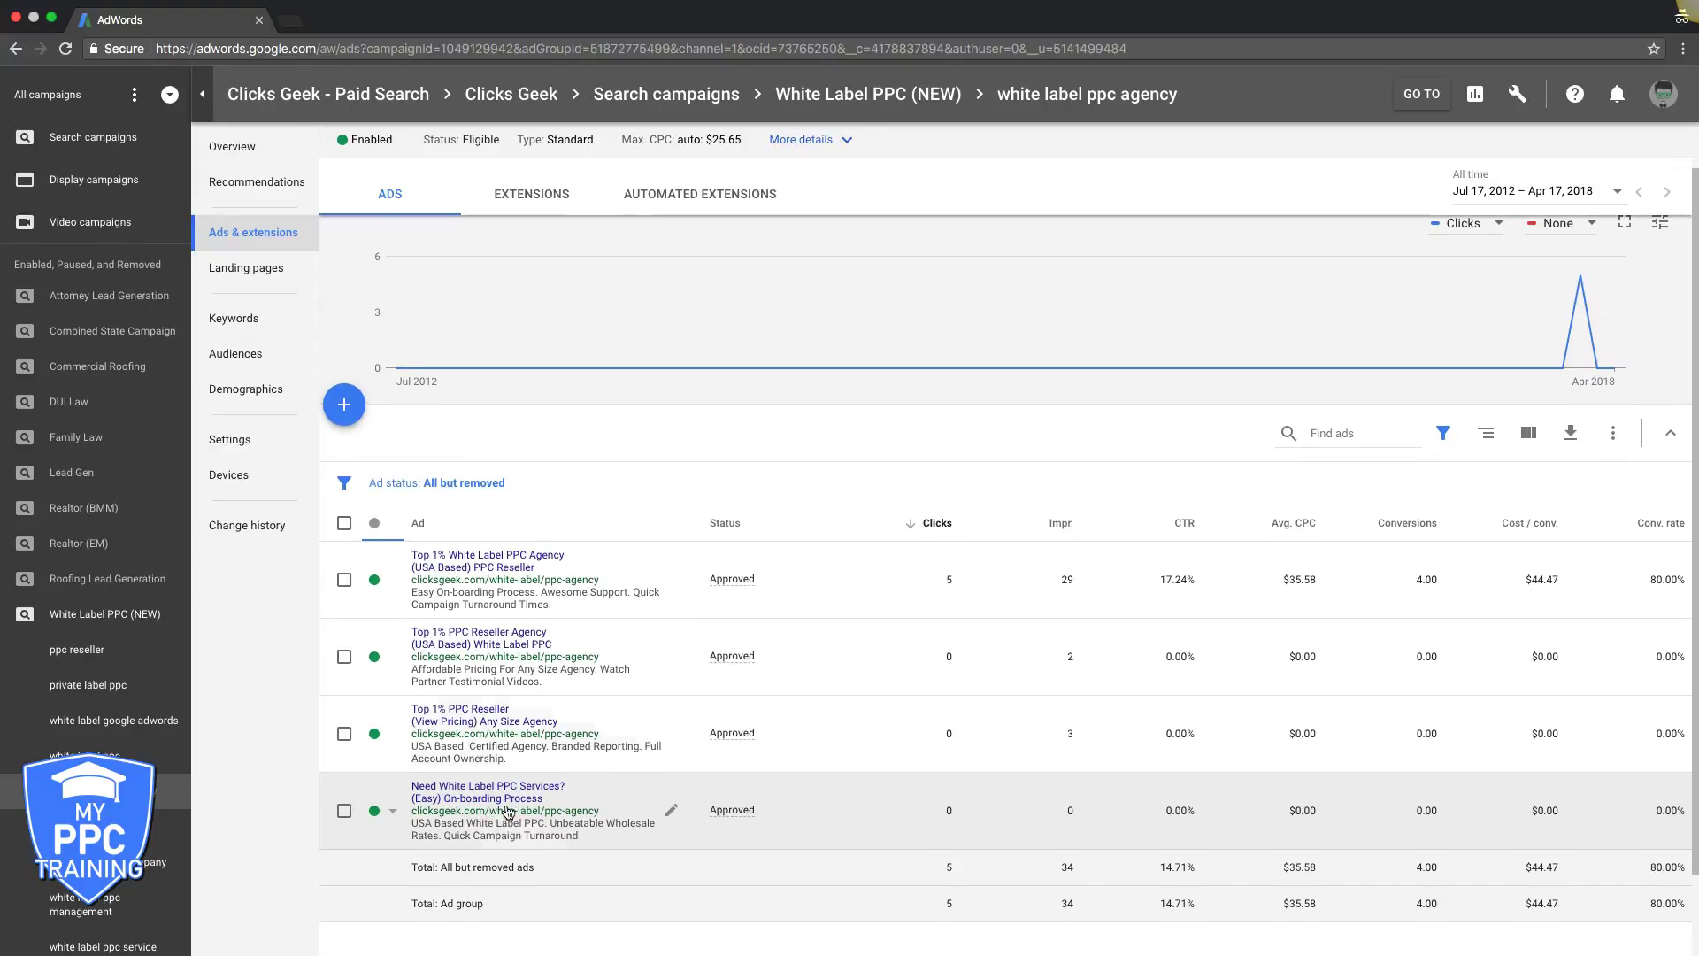
{"action": "scroll", "coordinate": [539, 739], "scroll_direction": "down", "scroll_amount": 1}
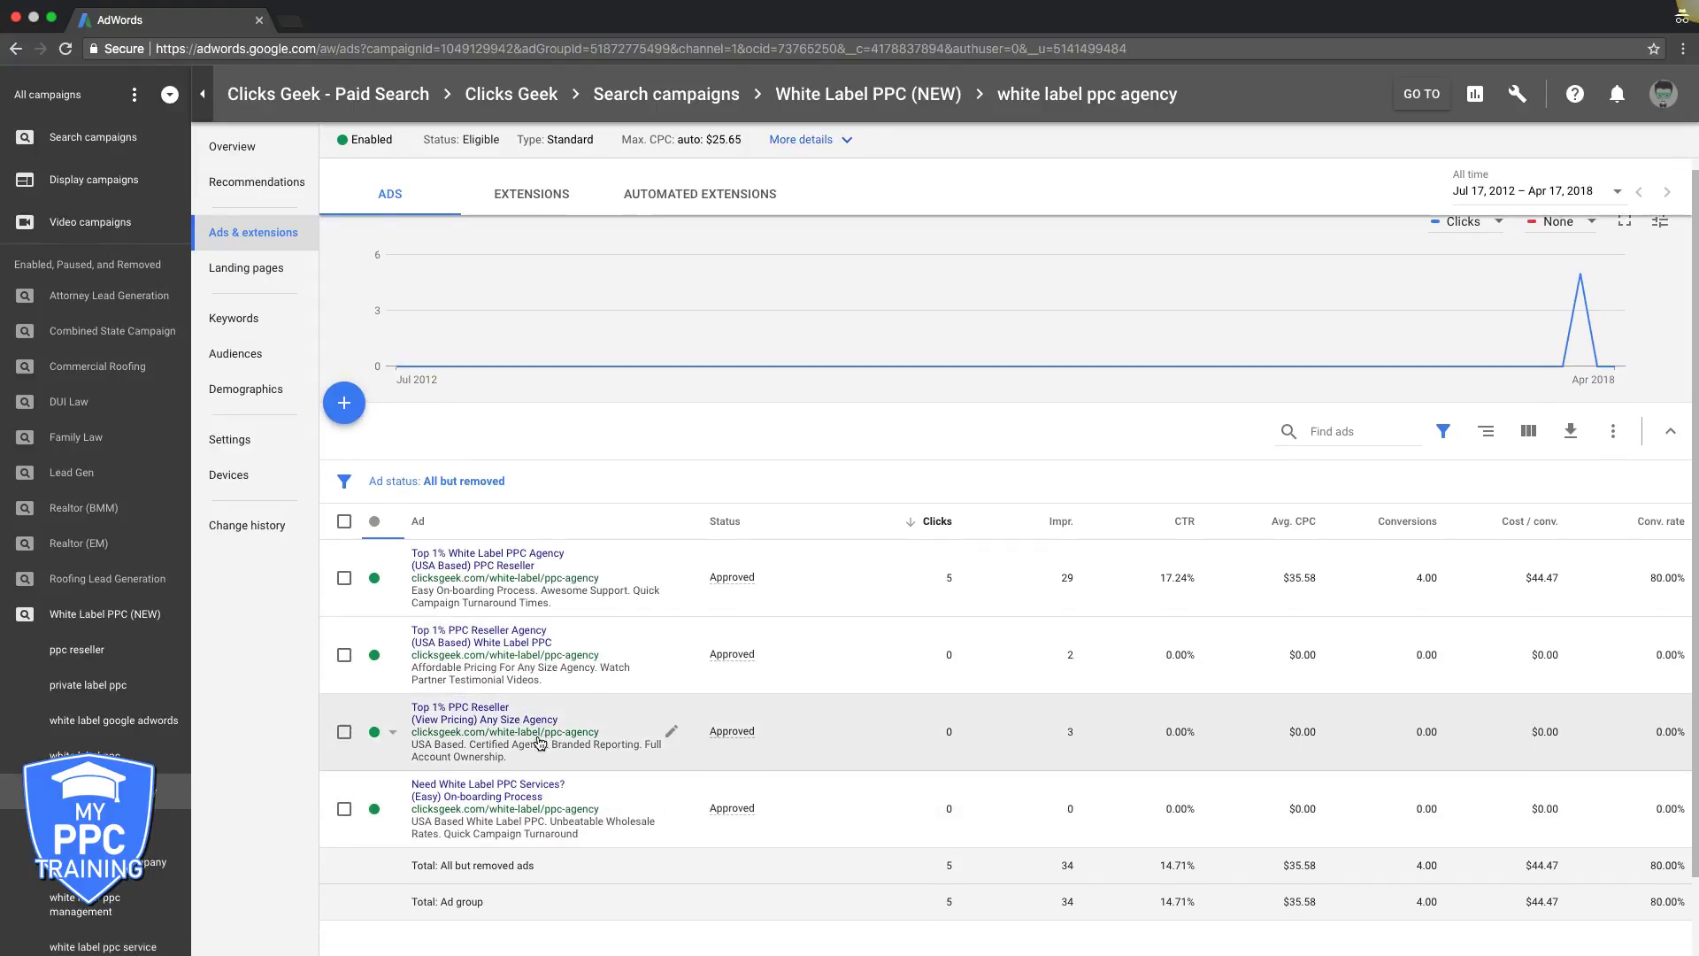
{"action": "scroll", "coordinate": [517, 428], "scroll_direction": "up", "scroll_amount": 1}
{"action": "scroll", "coordinate": [516, 428], "scroll_direction": "up", "scroll_amount": 1}
Step: Review the ad group's extensions and the new sitelink extension form with its desktop preview, and discard the draft
{"action": "left_click", "coordinate": [533, 196]}
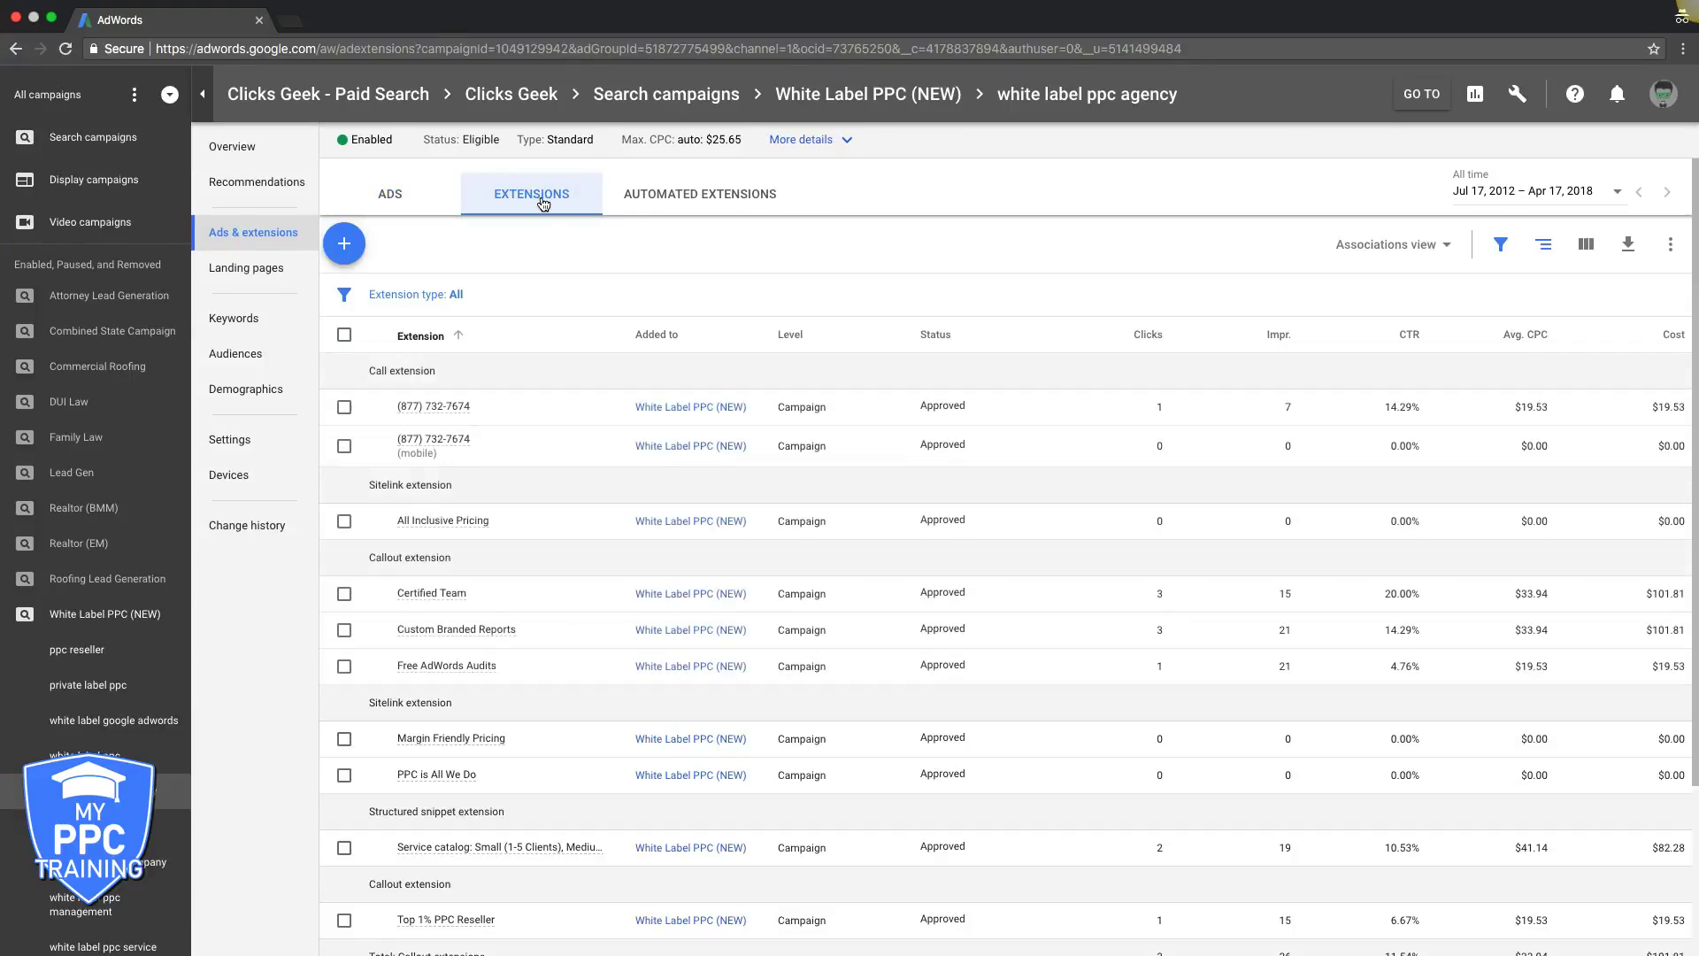
{"action": "left_click", "coordinate": [346, 246]}
{"action": "left_click", "coordinate": [403, 304]}
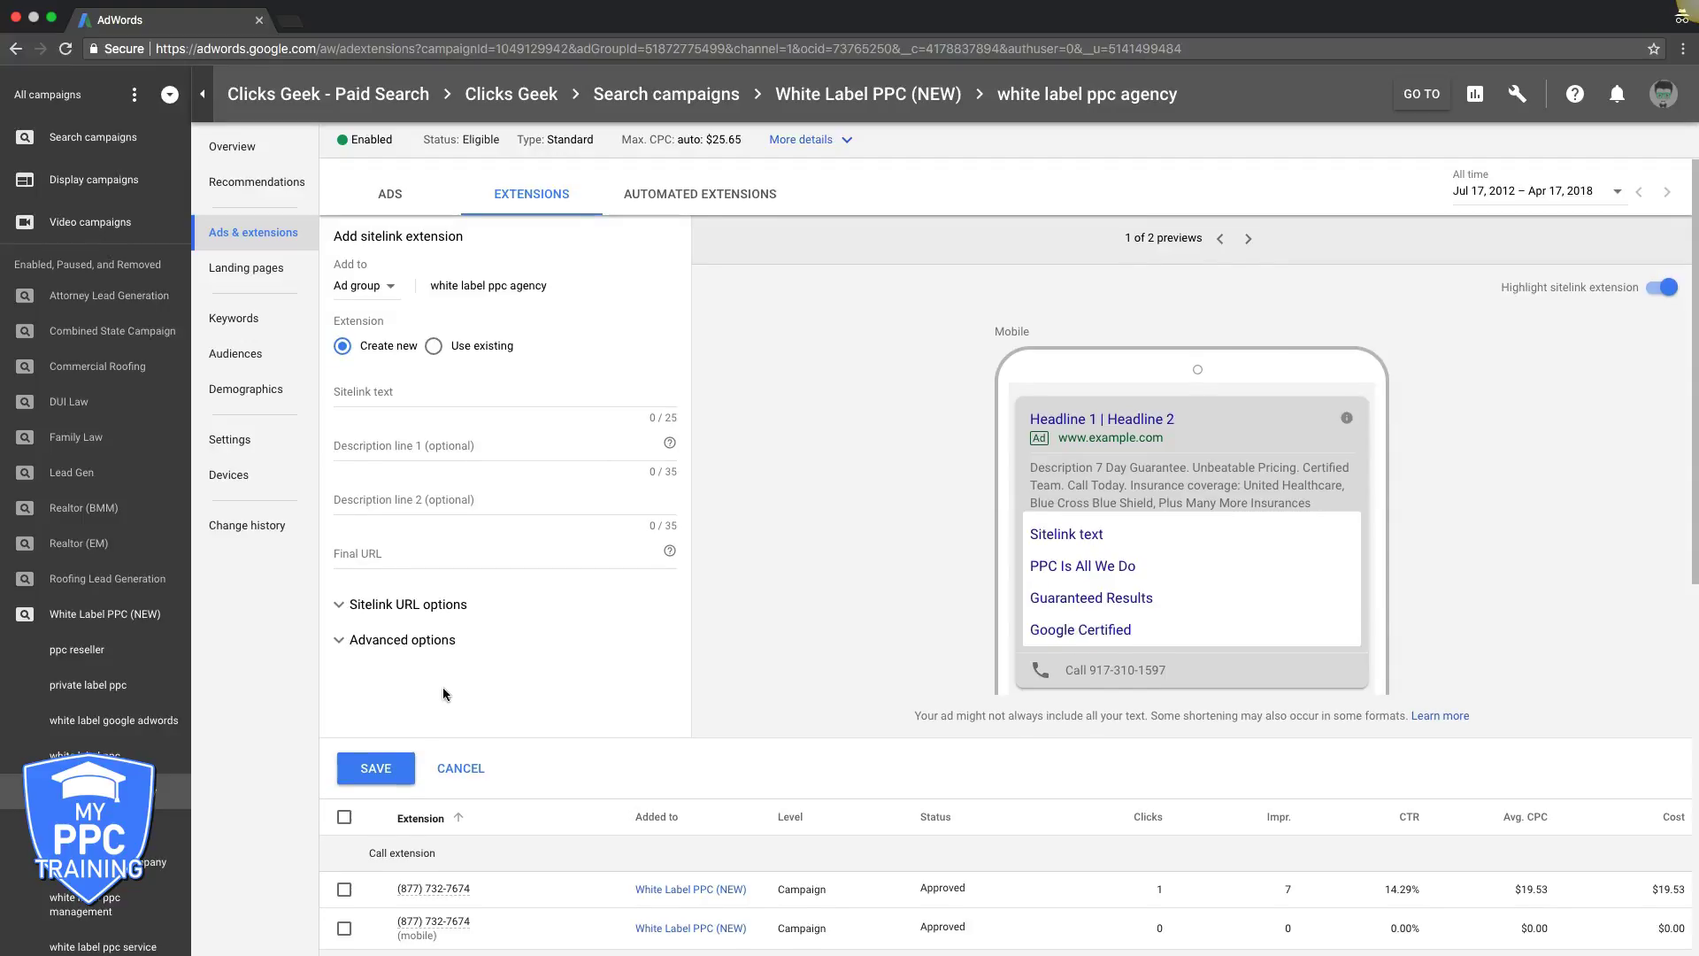
{"action": "left_click", "coordinate": [1246, 240]}
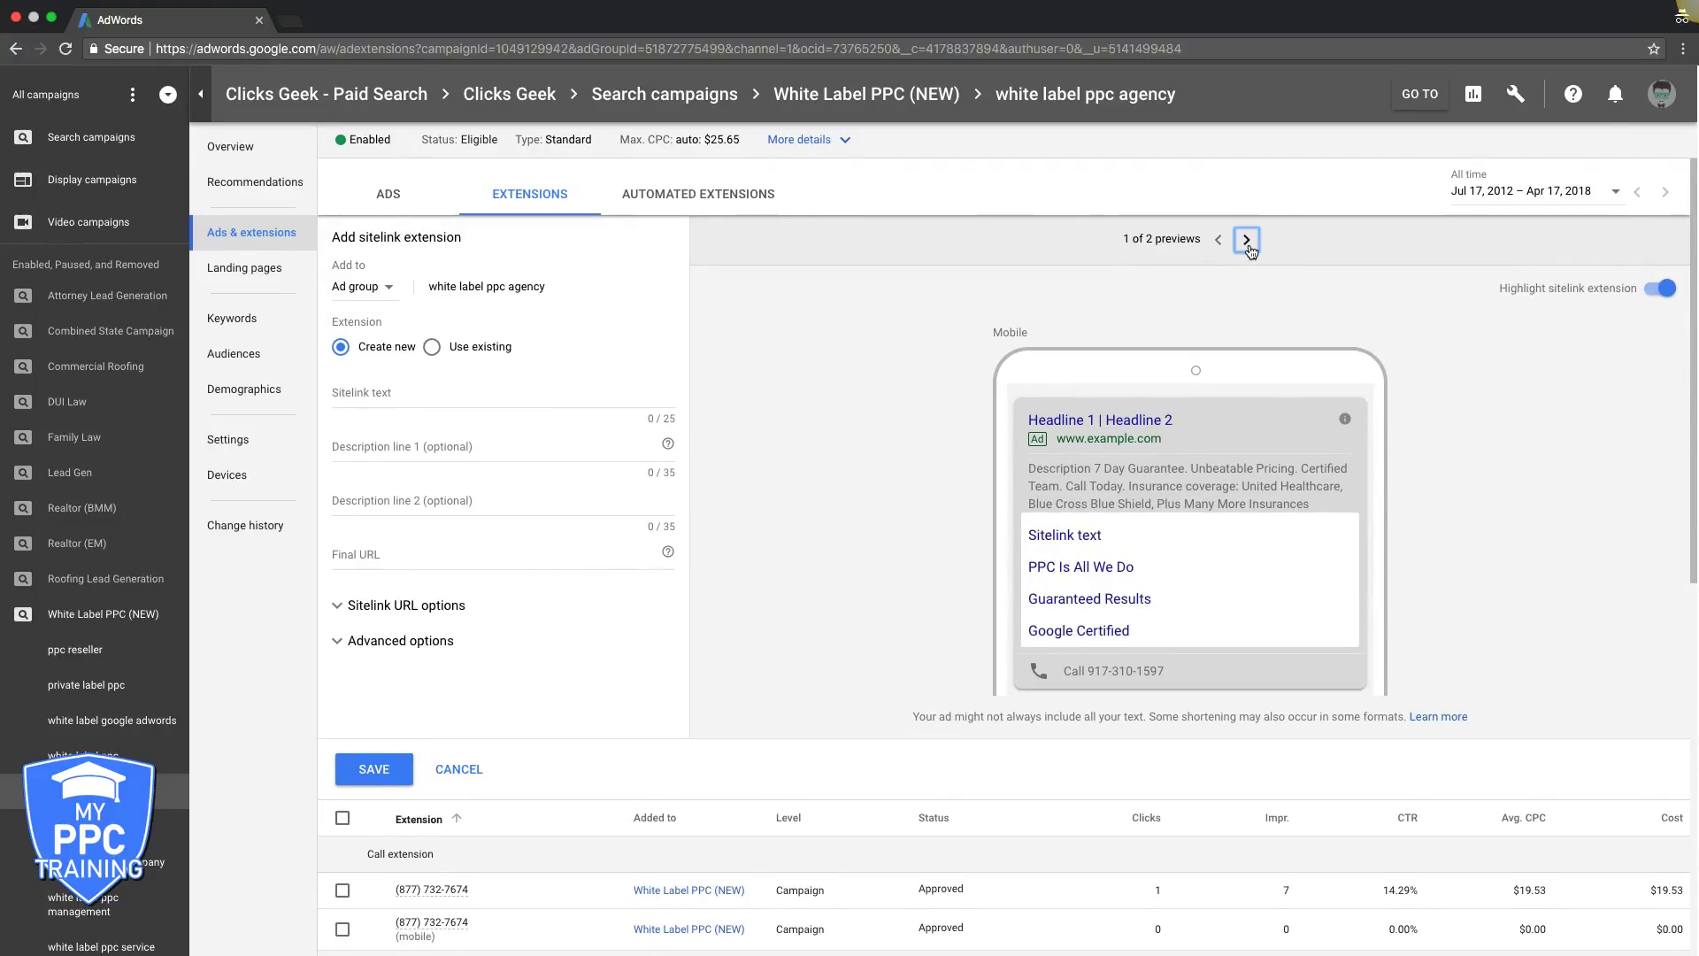
{"action": "scroll", "coordinate": [956, 469], "scroll_direction": "down", "scroll_amount": 1}
{"action": "scroll", "coordinate": [1020, 489], "scroll_direction": "down", "scroll_amount": 1}
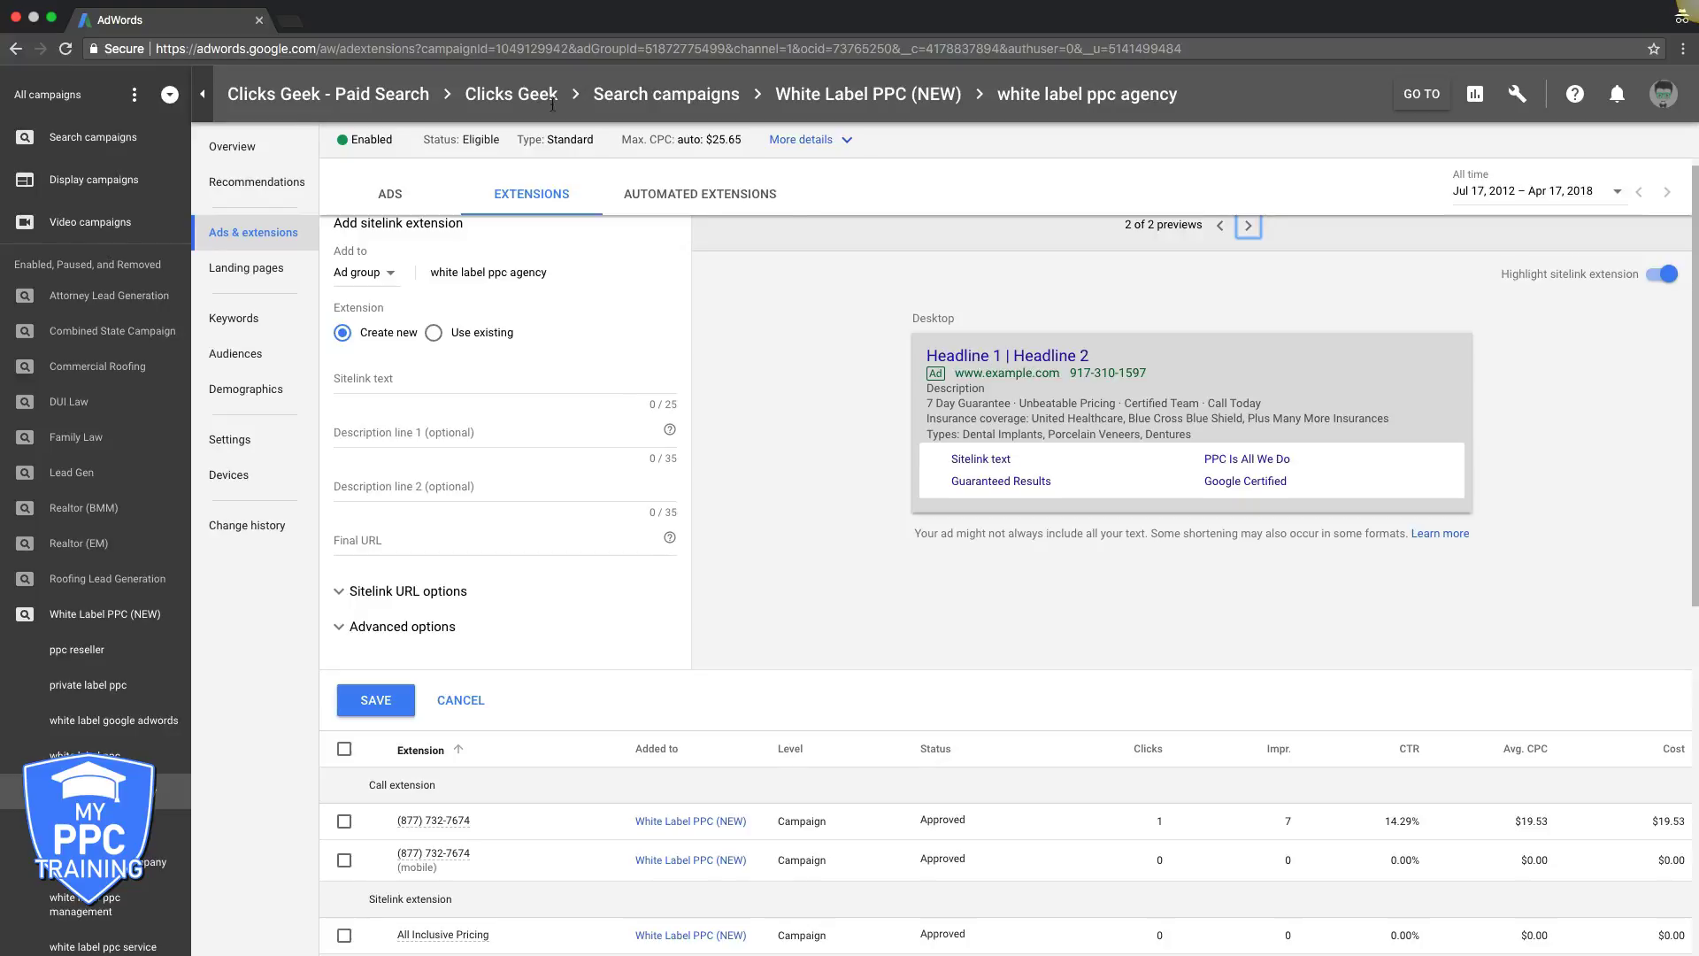
{"action": "left_click", "coordinate": [459, 699]}
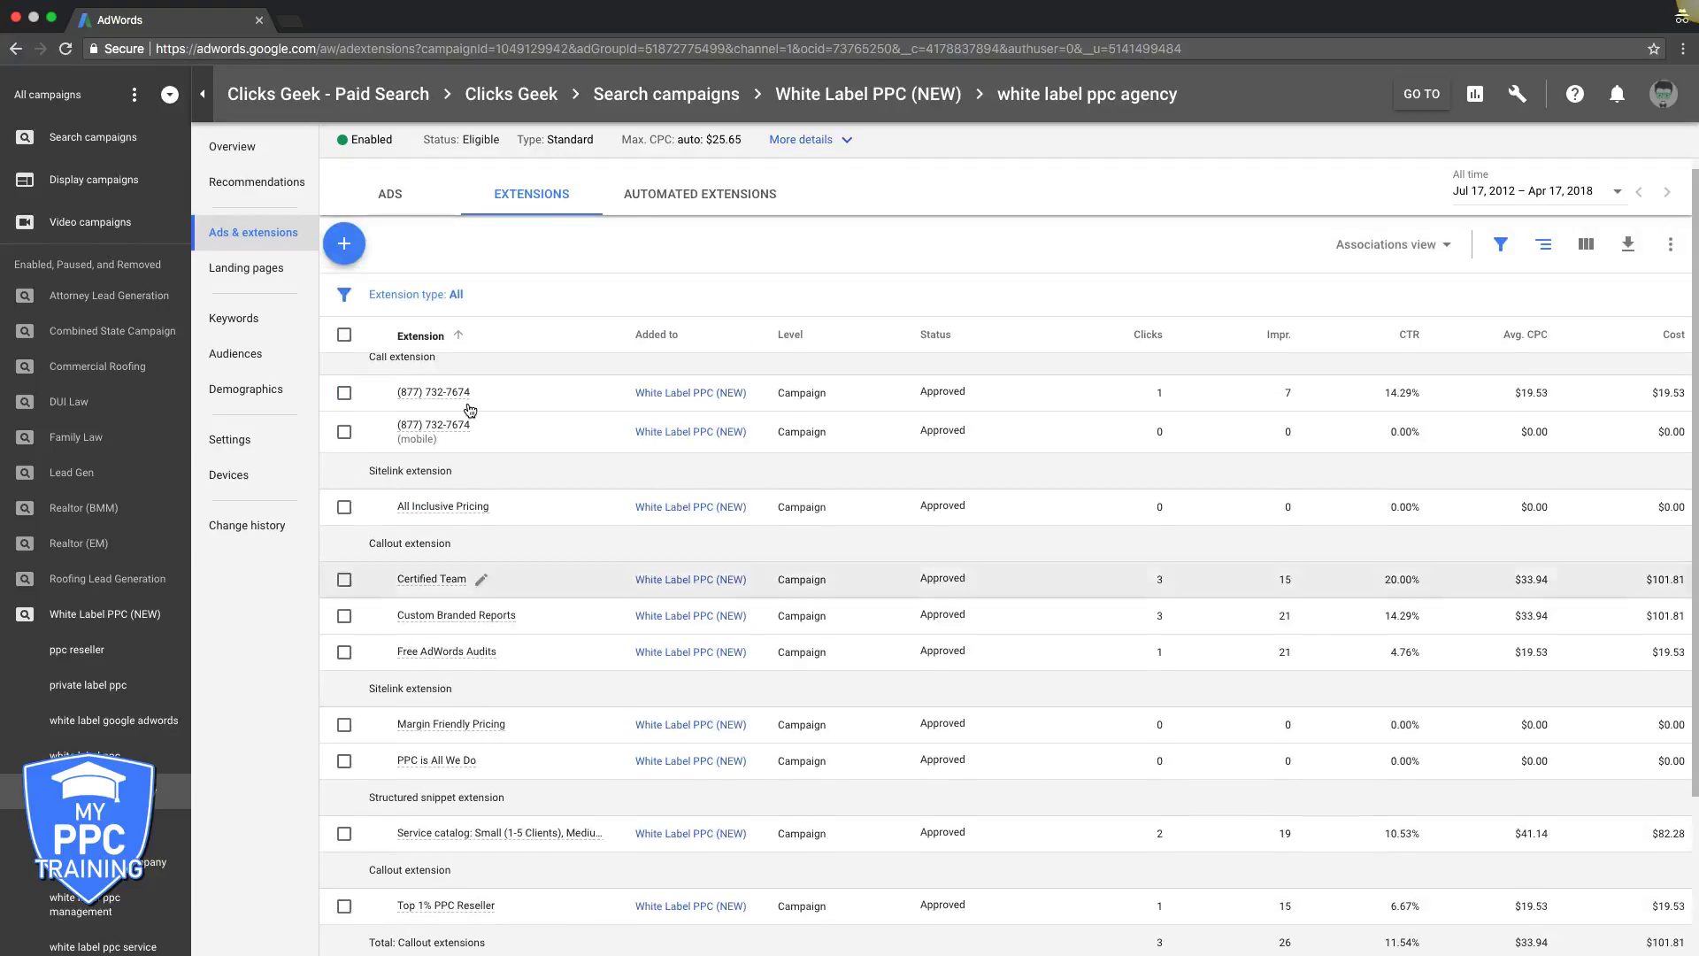
Step: Return to the ad group's ads list and open the form for a new call-only ad
{"action": "left_click", "coordinate": [262, 235]}
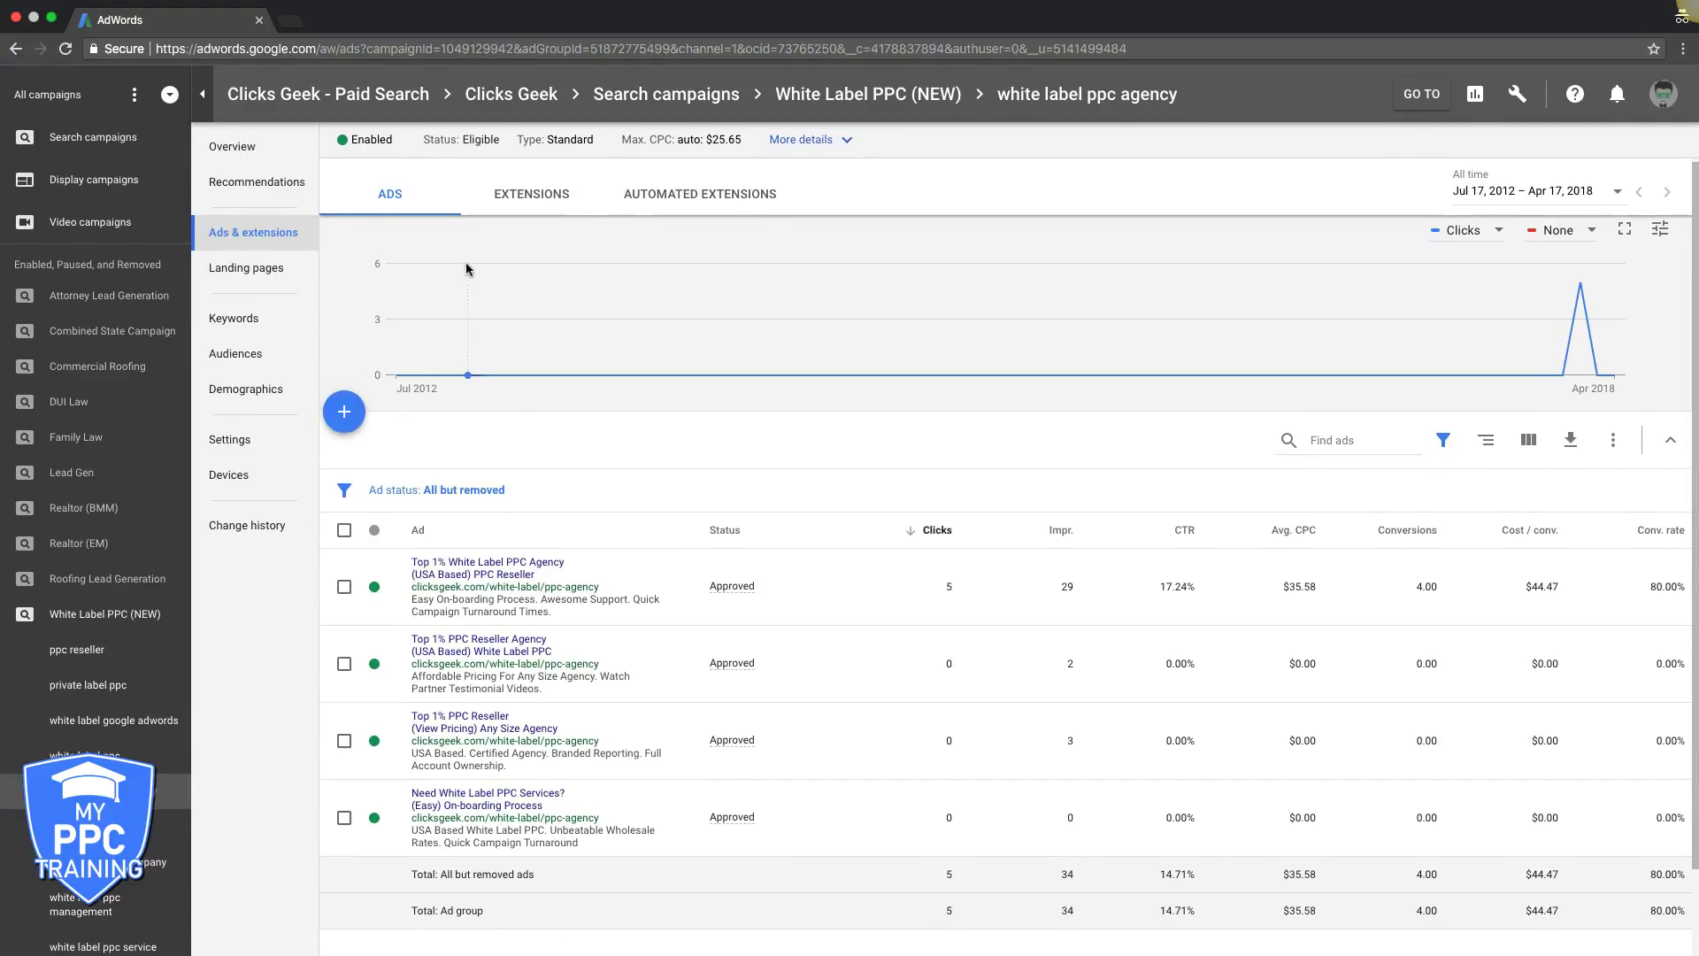
{"action": "left_click", "coordinate": [351, 417]}
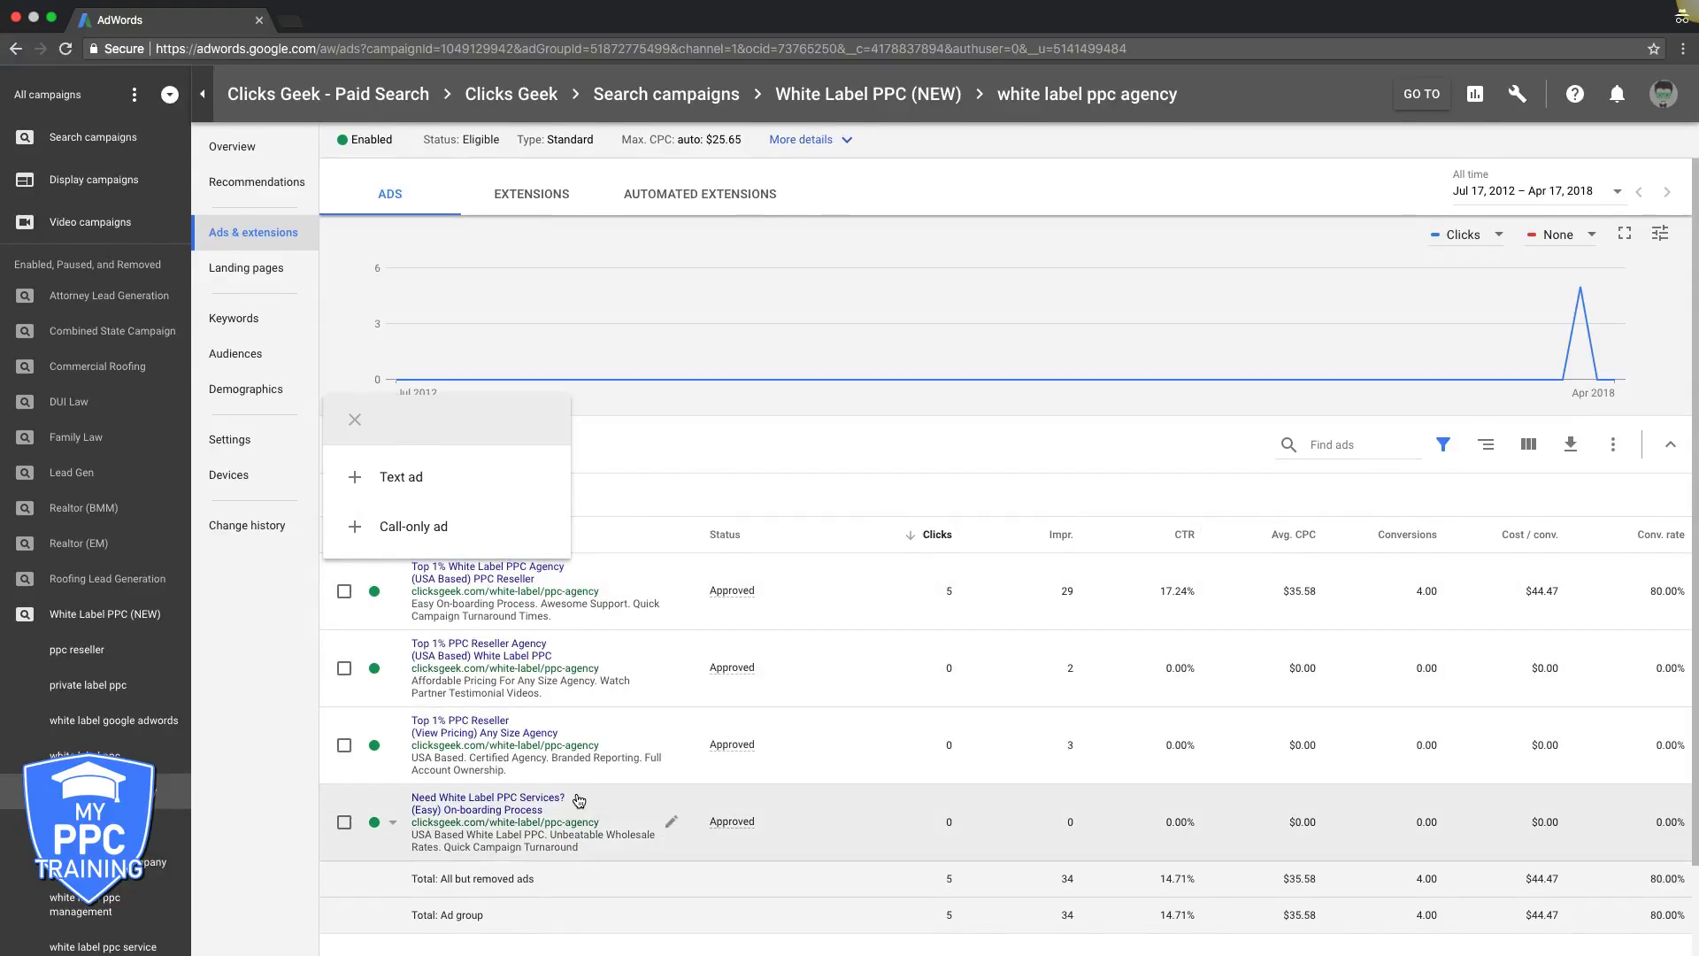
{"action": "left_click", "coordinate": [451, 522]}
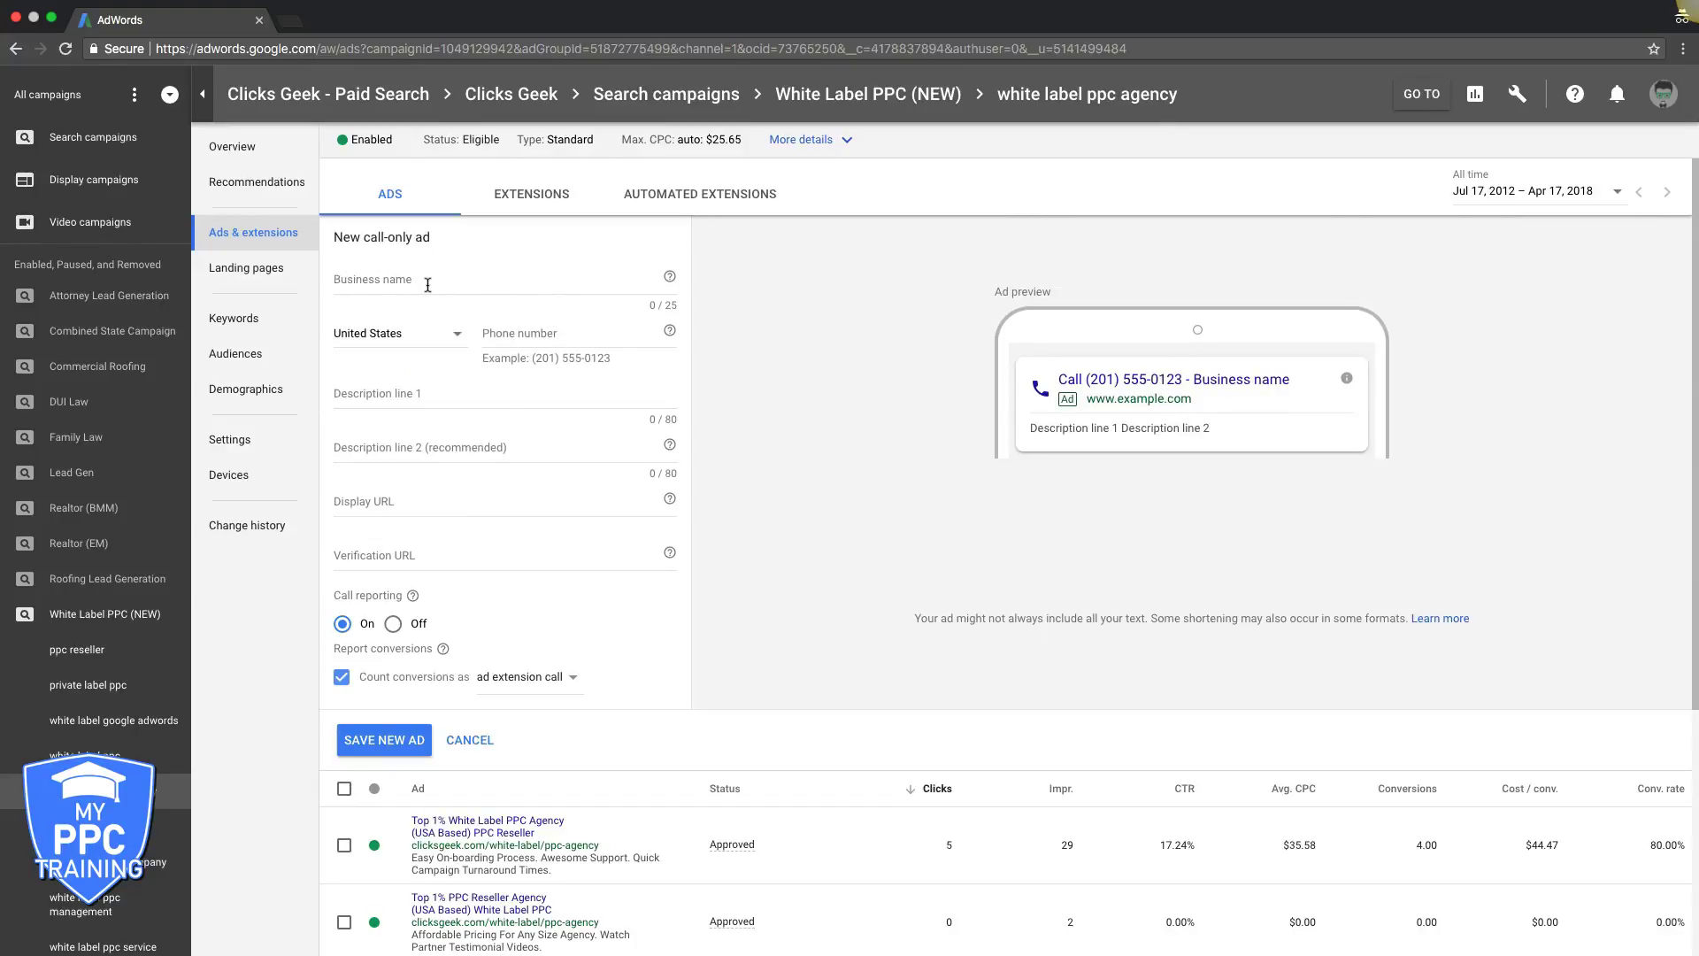
Step: Examine the new call-only ad form's fields, including business name, phone number, description lines, display and verification URLs, and the call reporting option
{"action": "scroll", "coordinate": [497, 324], "scroll_direction": "down", "scroll_amount": 1}
{"action": "scroll", "coordinate": [504, 326], "scroll_direction": "up", "scroll_amount": 1}
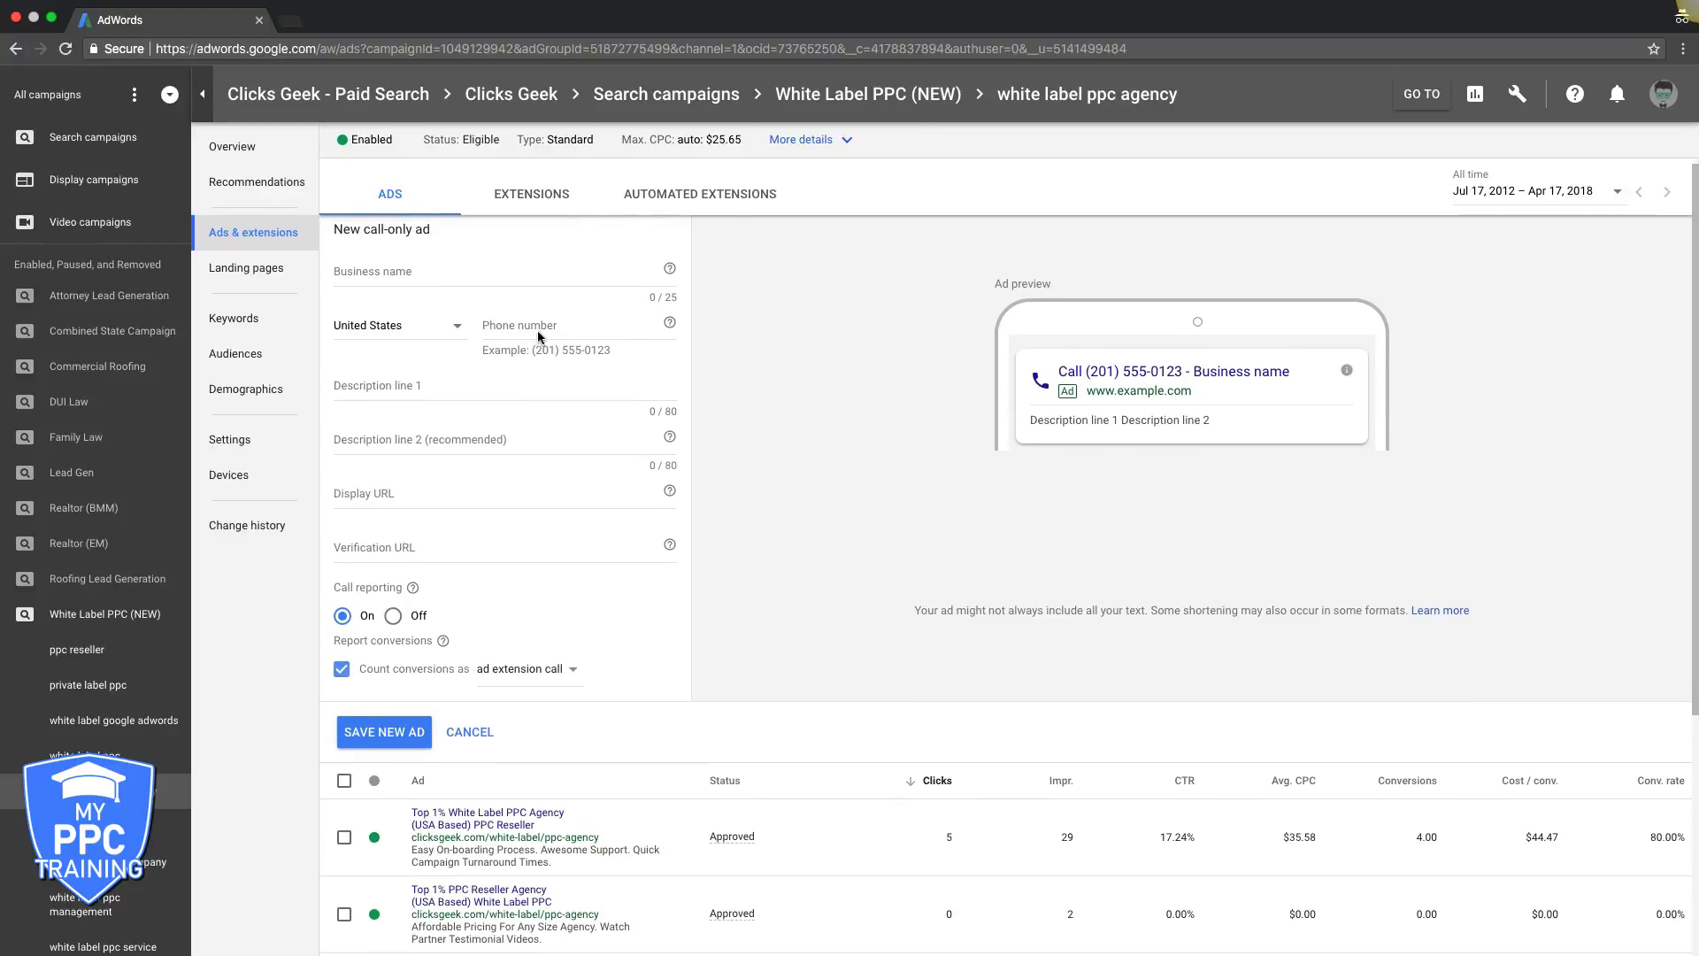
{"action": "scroll", "coordinate": [511, 328], "scroll_direction": "down", "scroll_amount": 1}
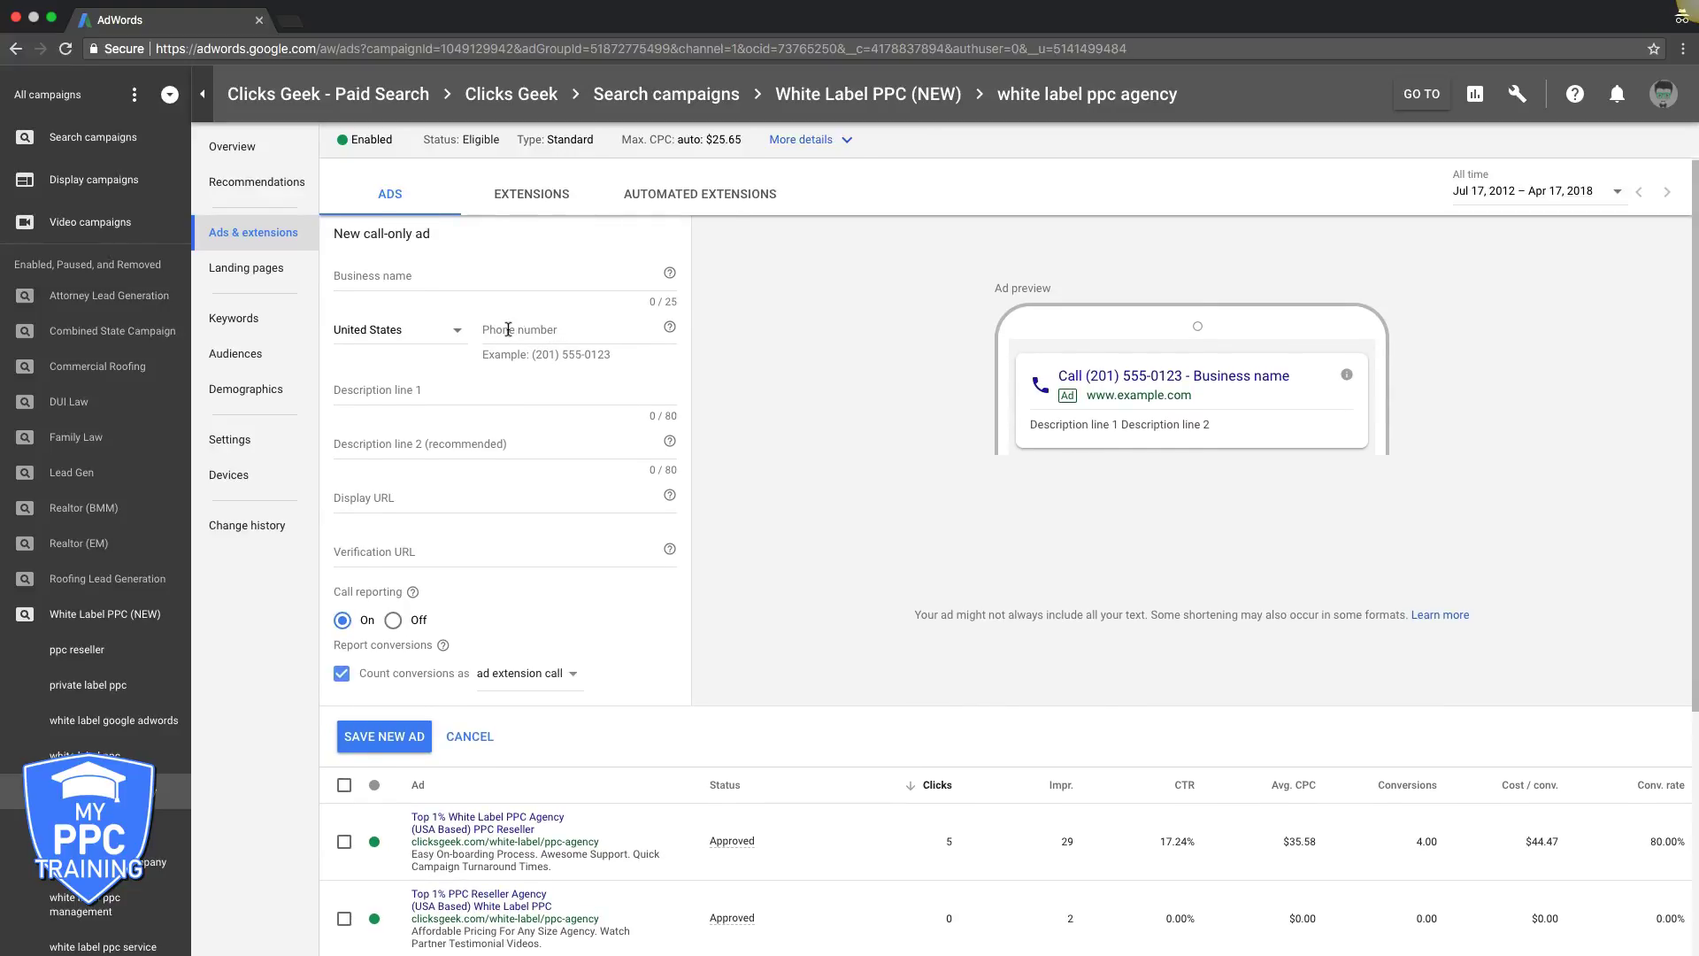
{"action": "scroll", "coordinate": [548, 333], "scroll_direction": "up", "scroll_amount": 1}
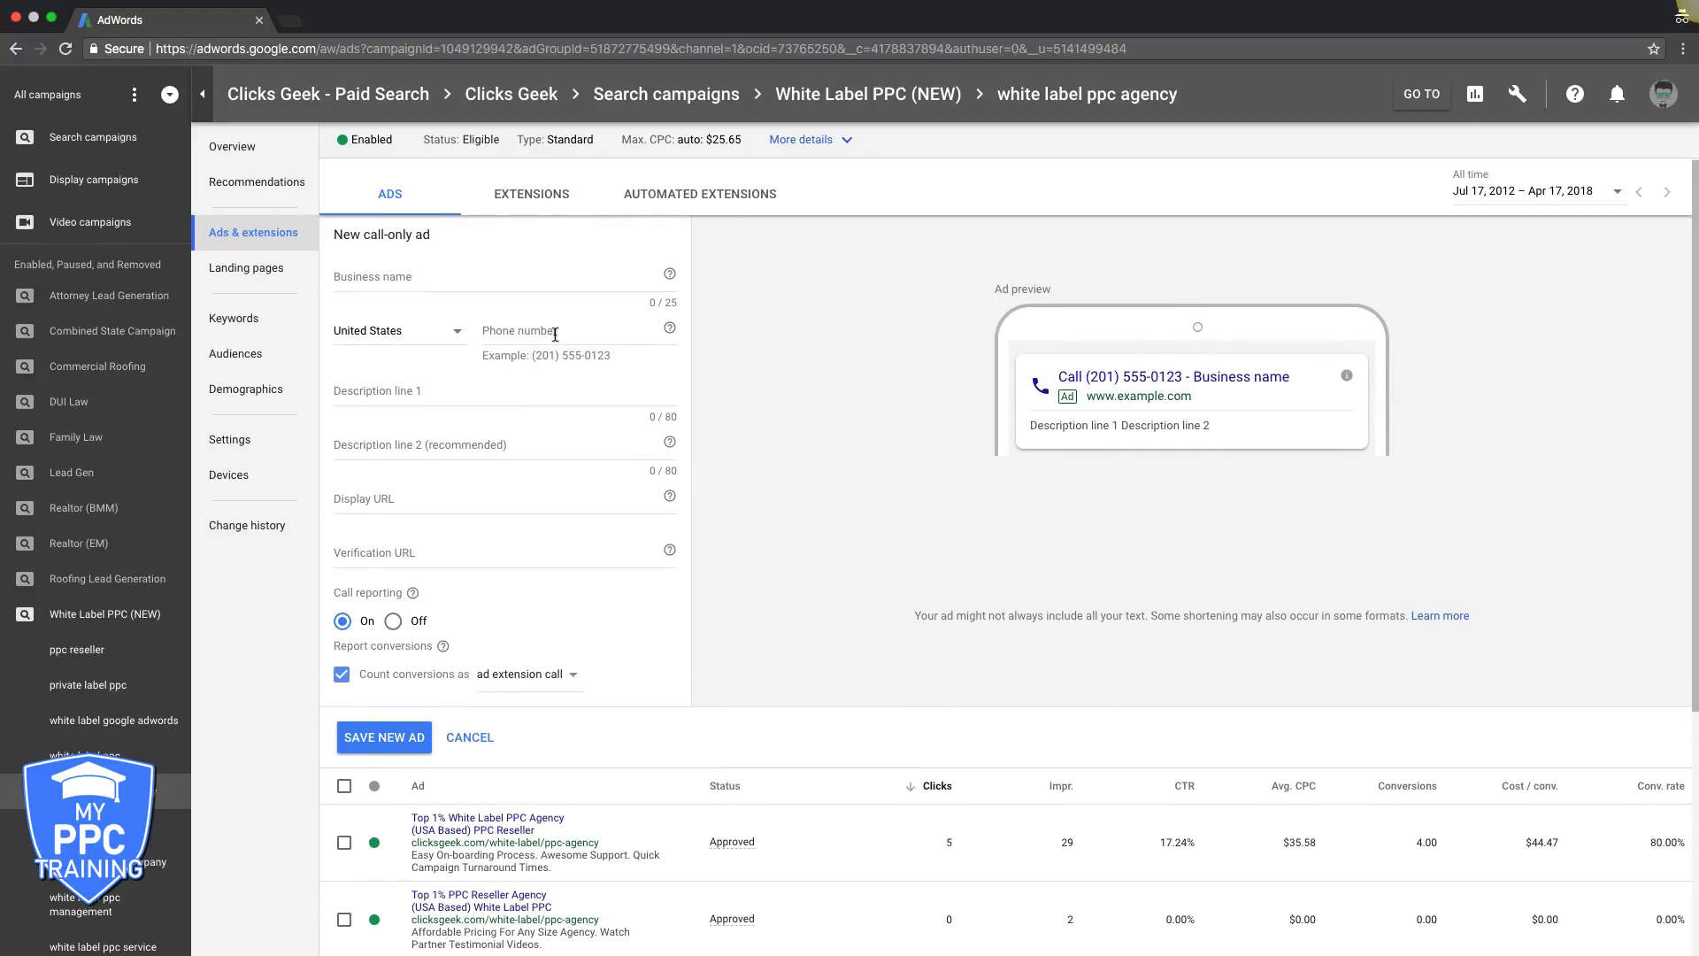
{"action": "left_click", "coordinate": [497, 329]}
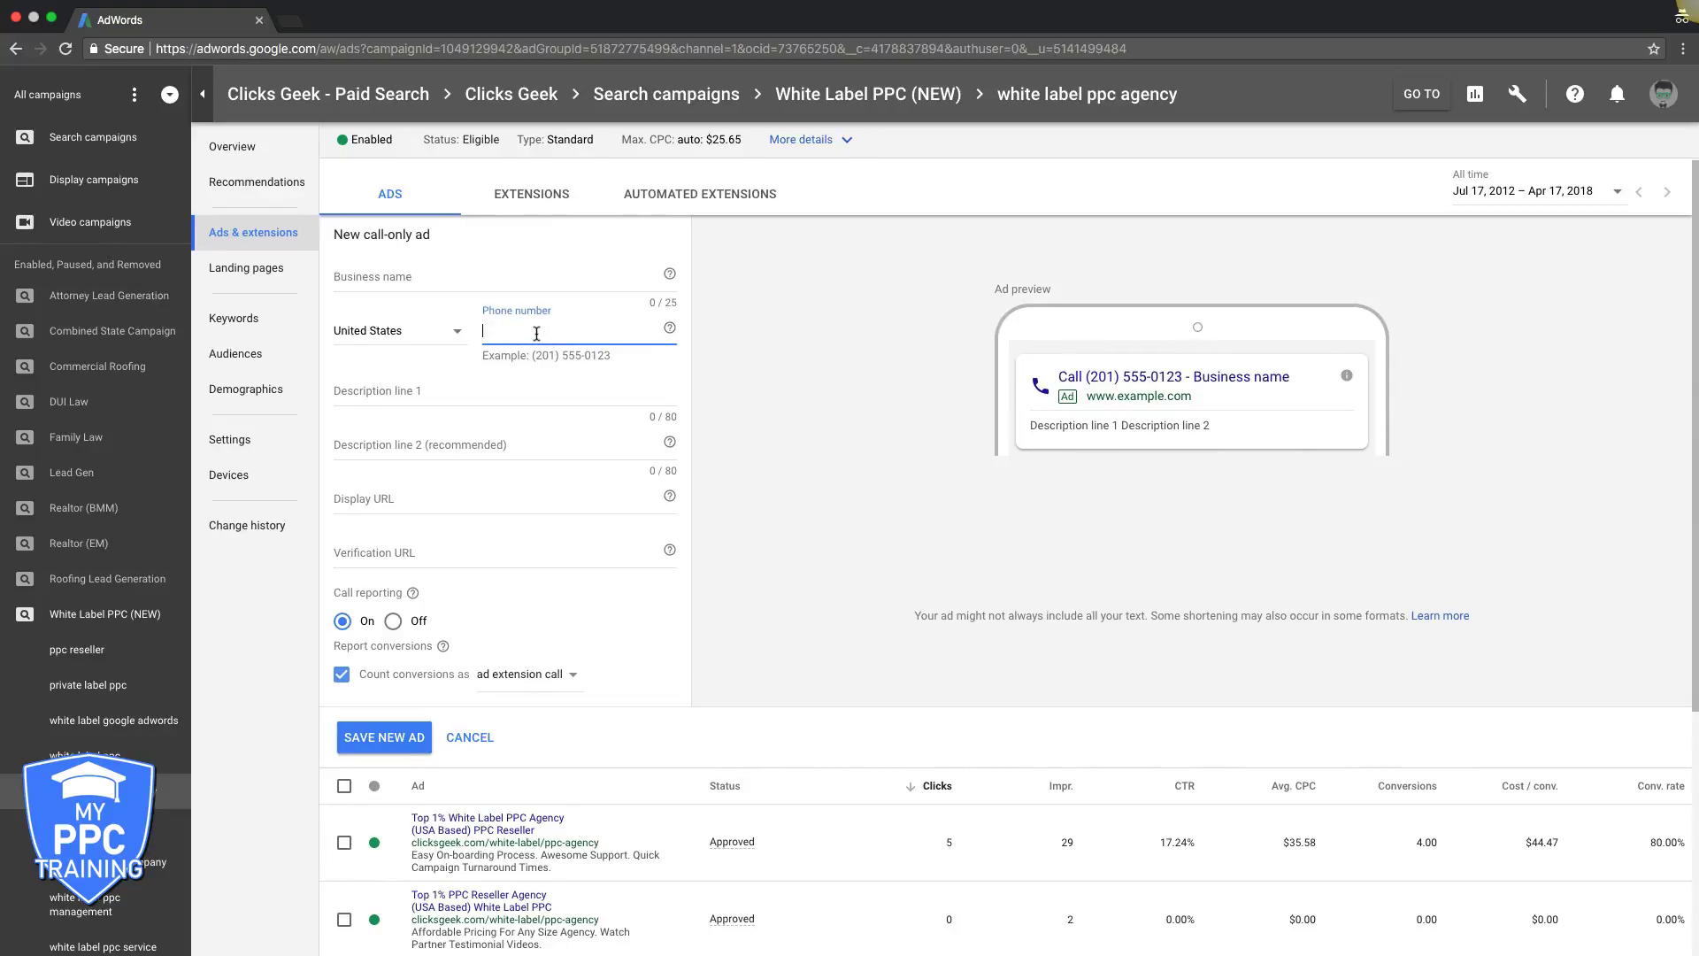
{"action": "left_click", "coordinate": [390, 552]}
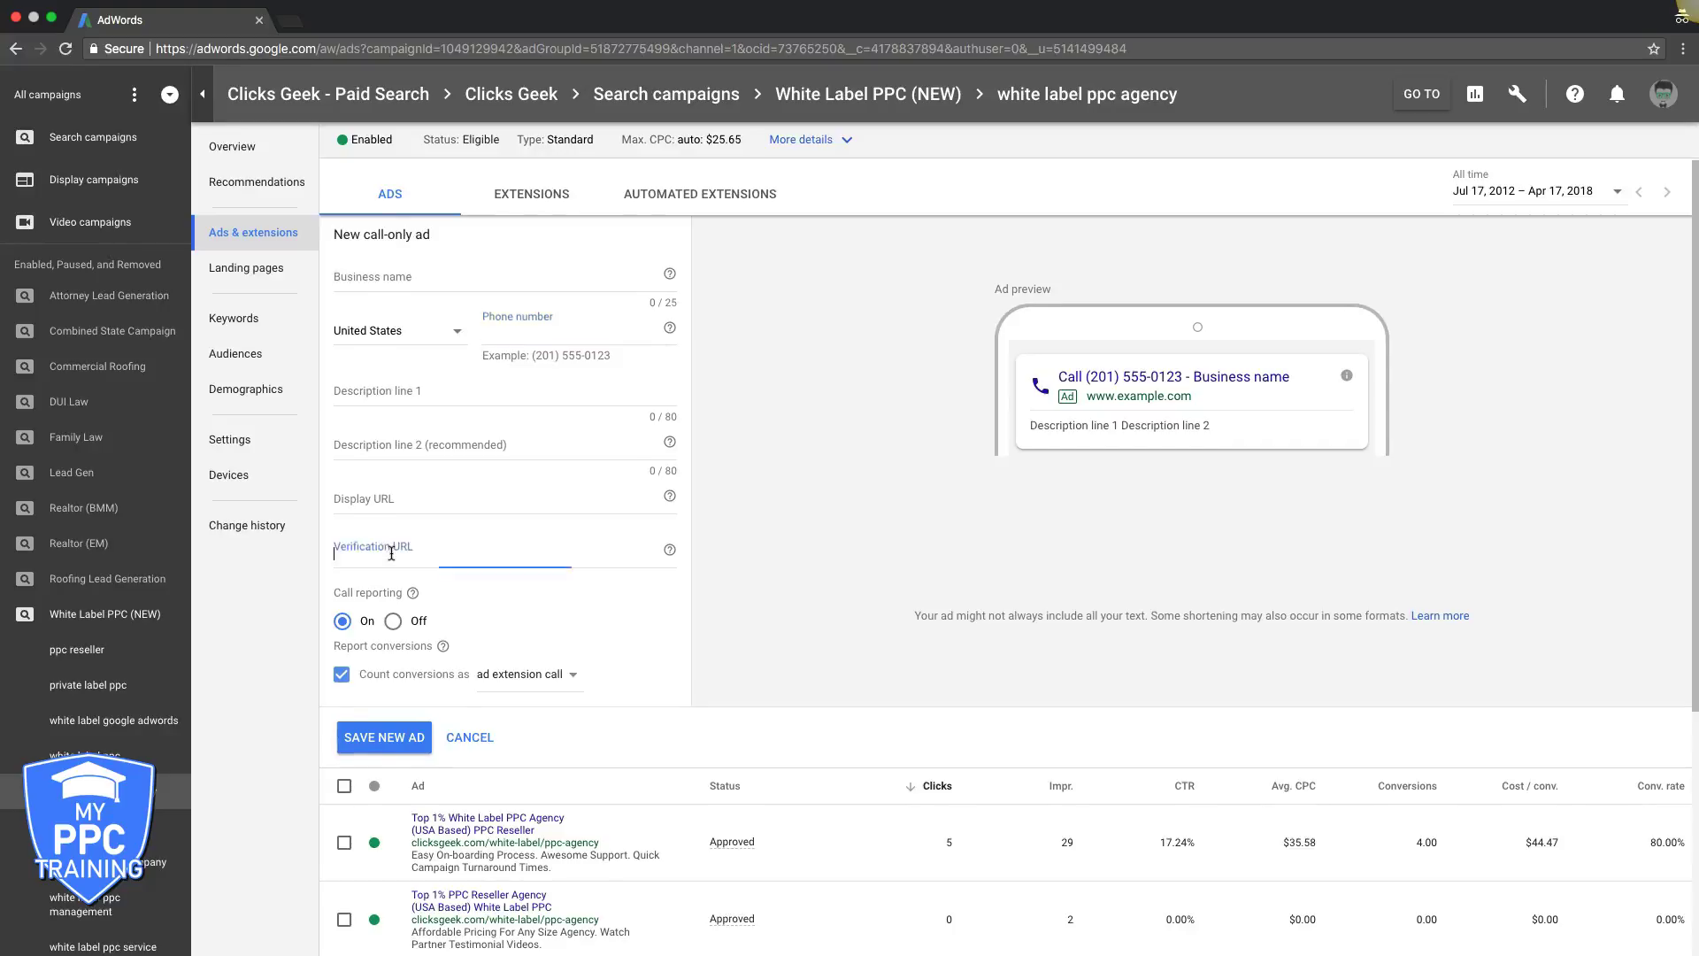
{"action": "scroll", "coordinate": [383, 550], "scroll_direction": "up", "scroll_amount": 1}
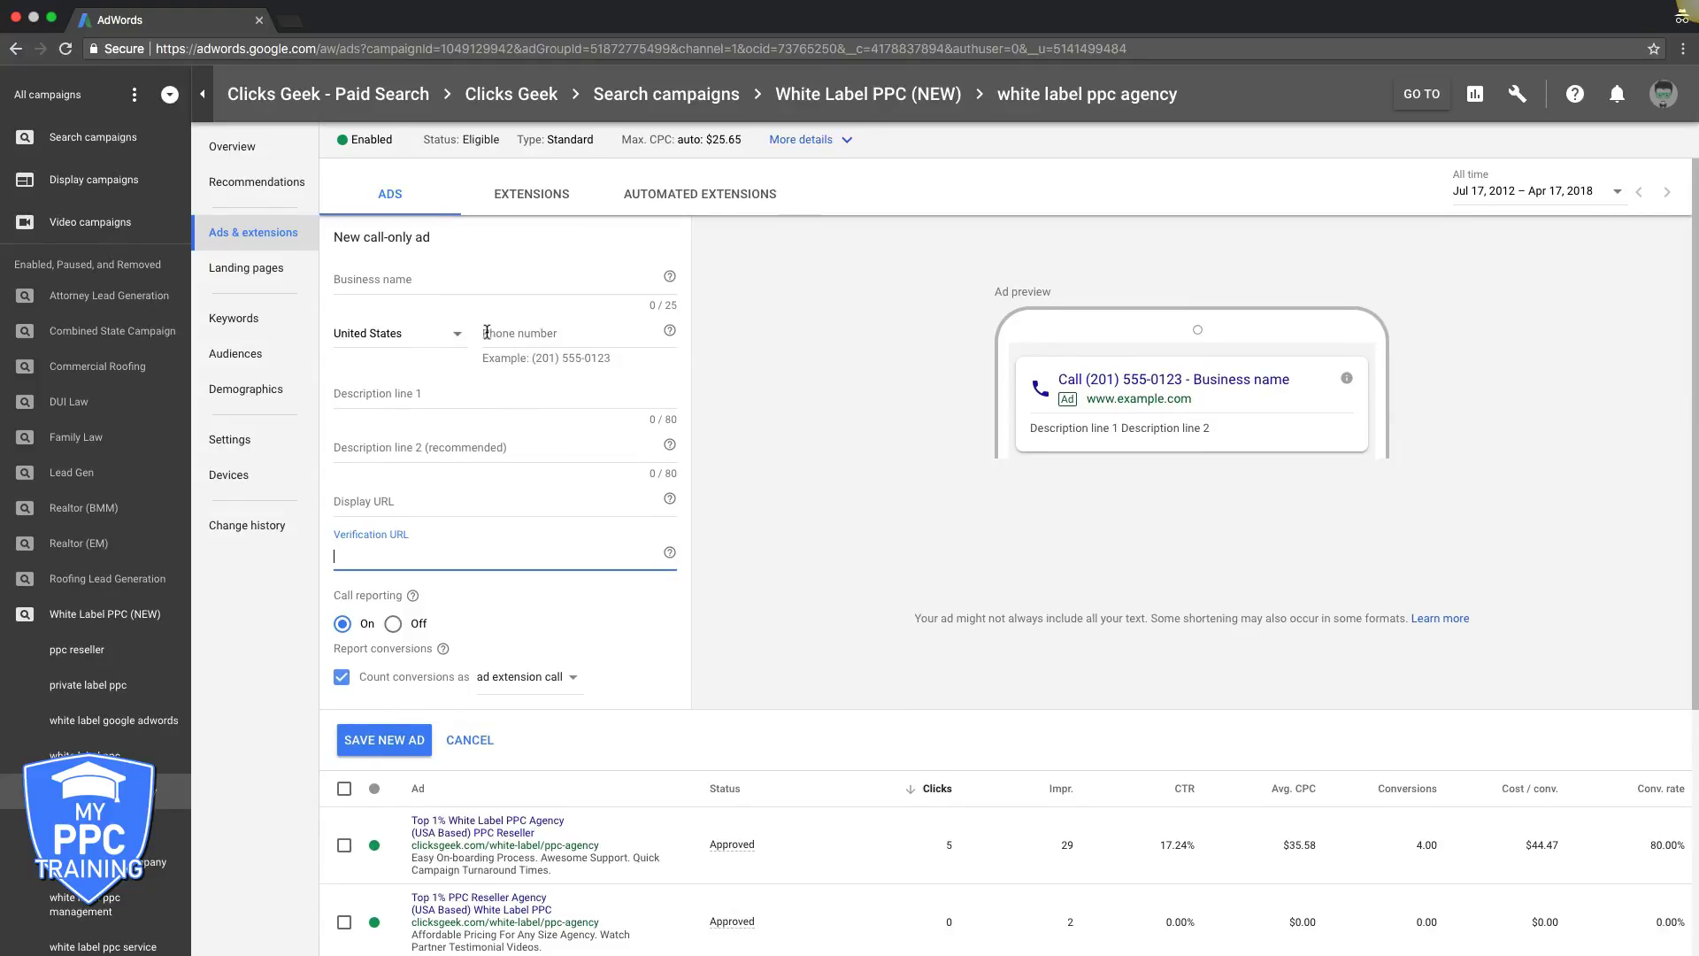
{"action": "scroll", "coordinate": [486, 333], "scroll_direction": "down", "scroll_amount": 1}
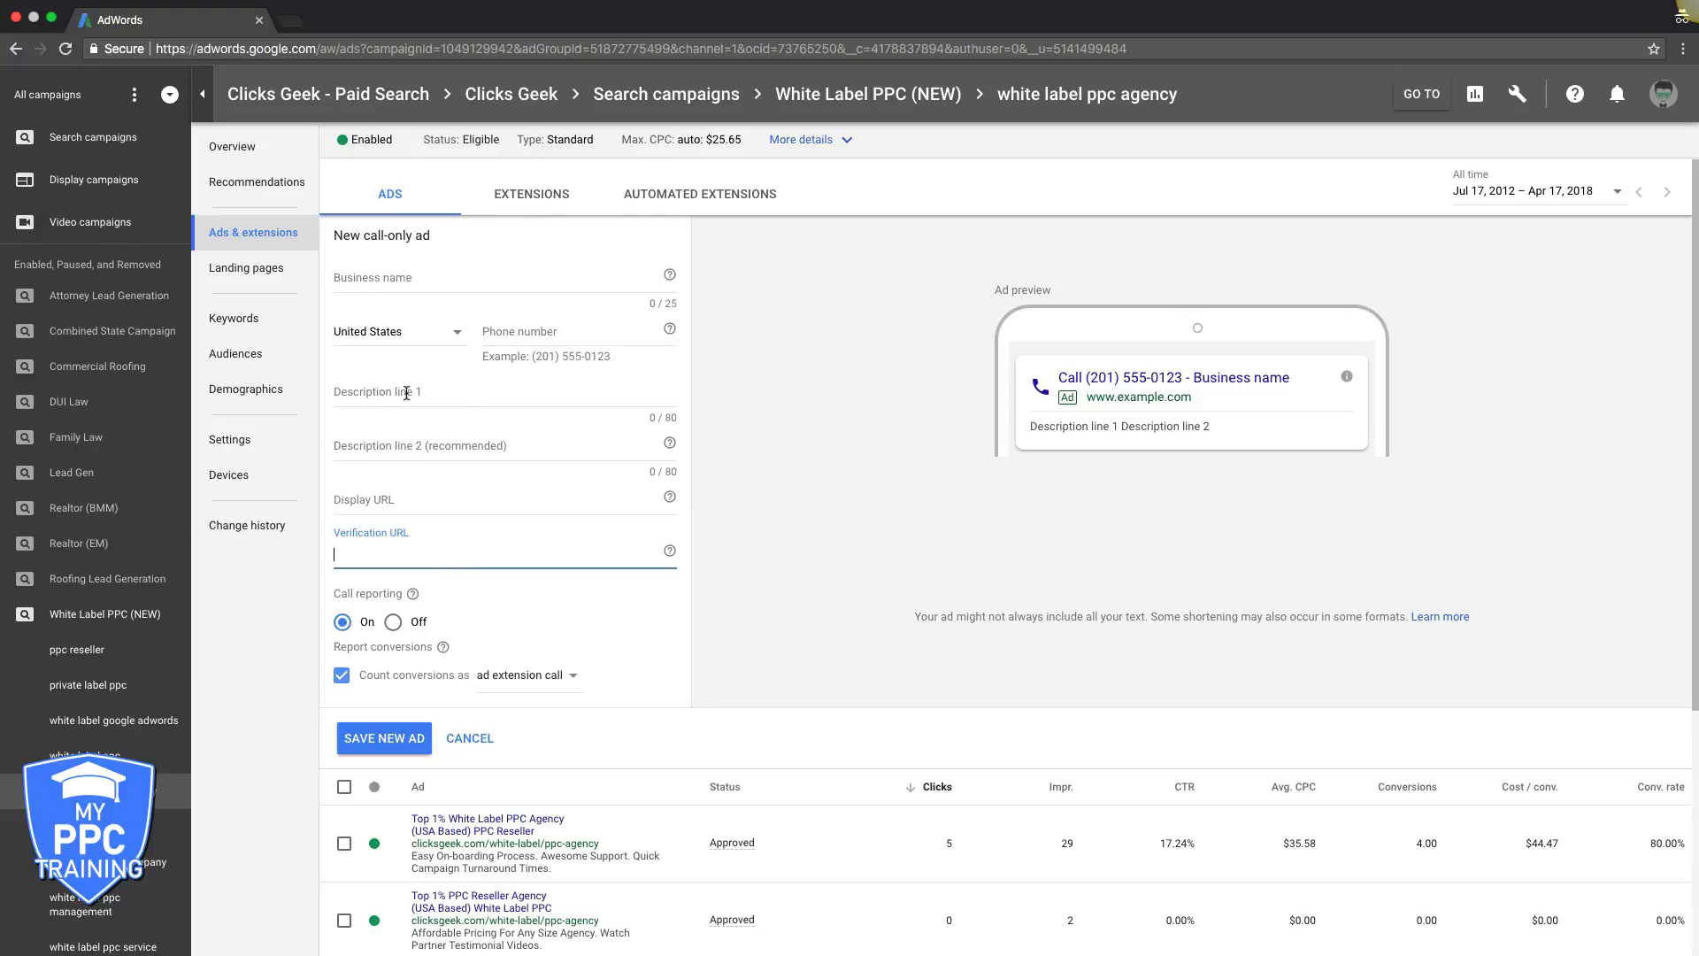
{"action": "scroll", "coordinate": [452, 462], "scroll_direction": "down", "scroll_amount": 1}
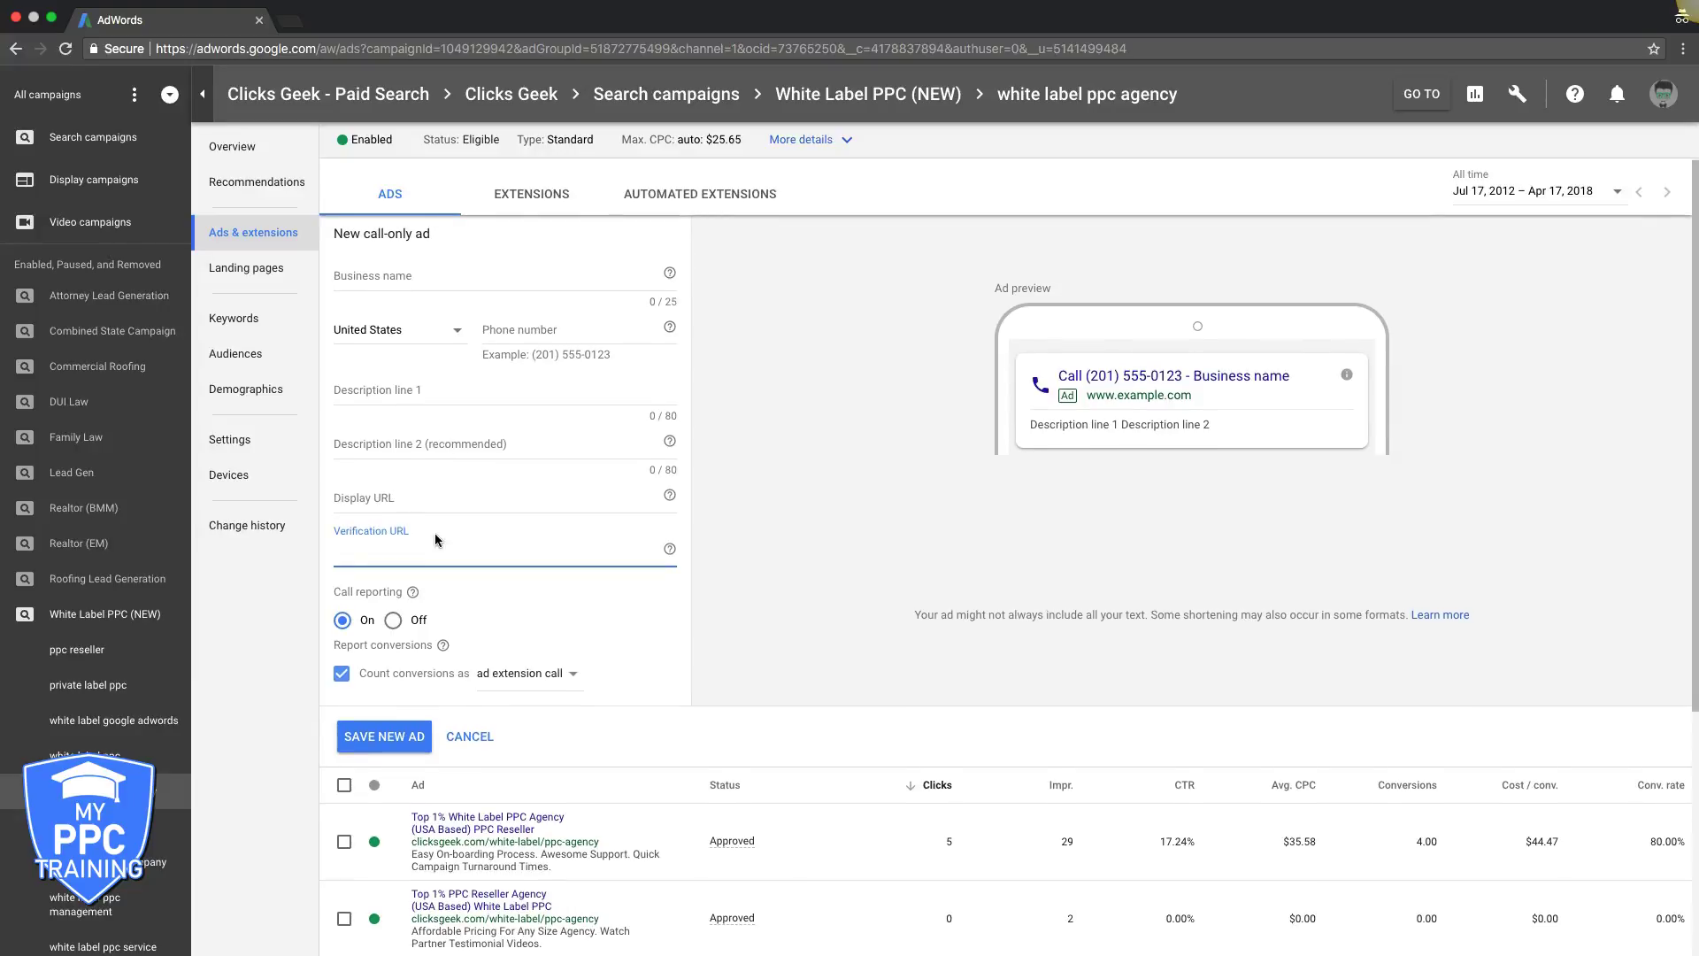
{"action": "scroll", "coordinate": [418, 544], "scroll_direction": "up", "scroll_amount": 1}
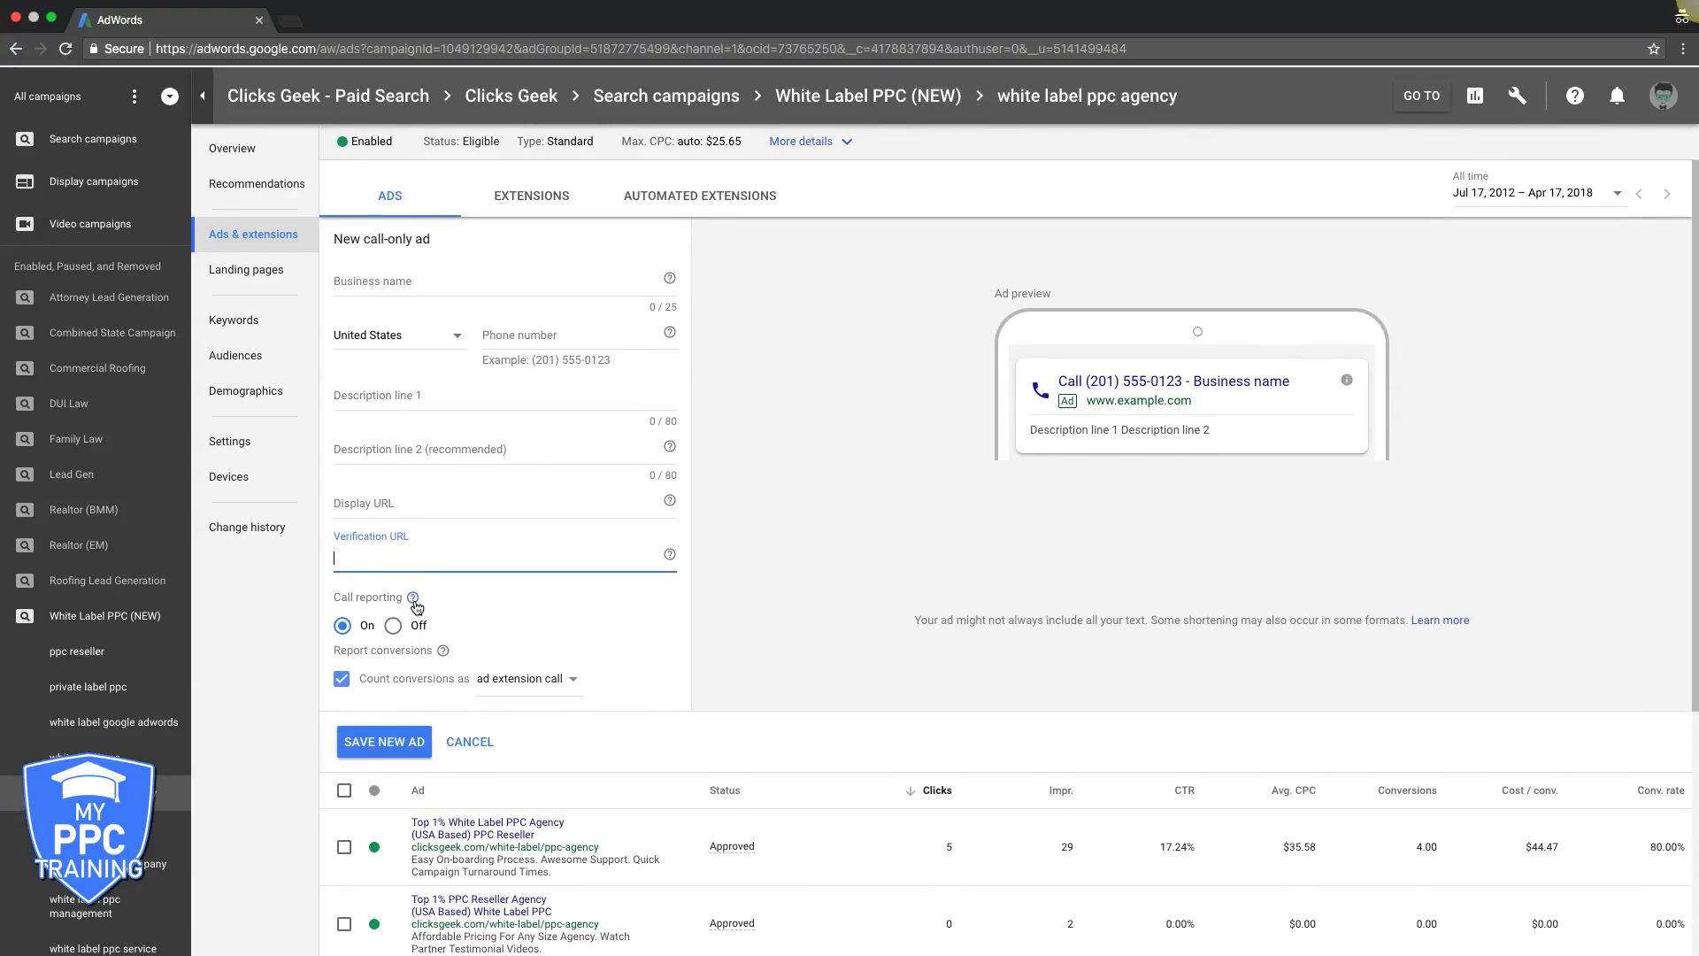
{"action": "mouse_move", "coordinate": [416, 605]}
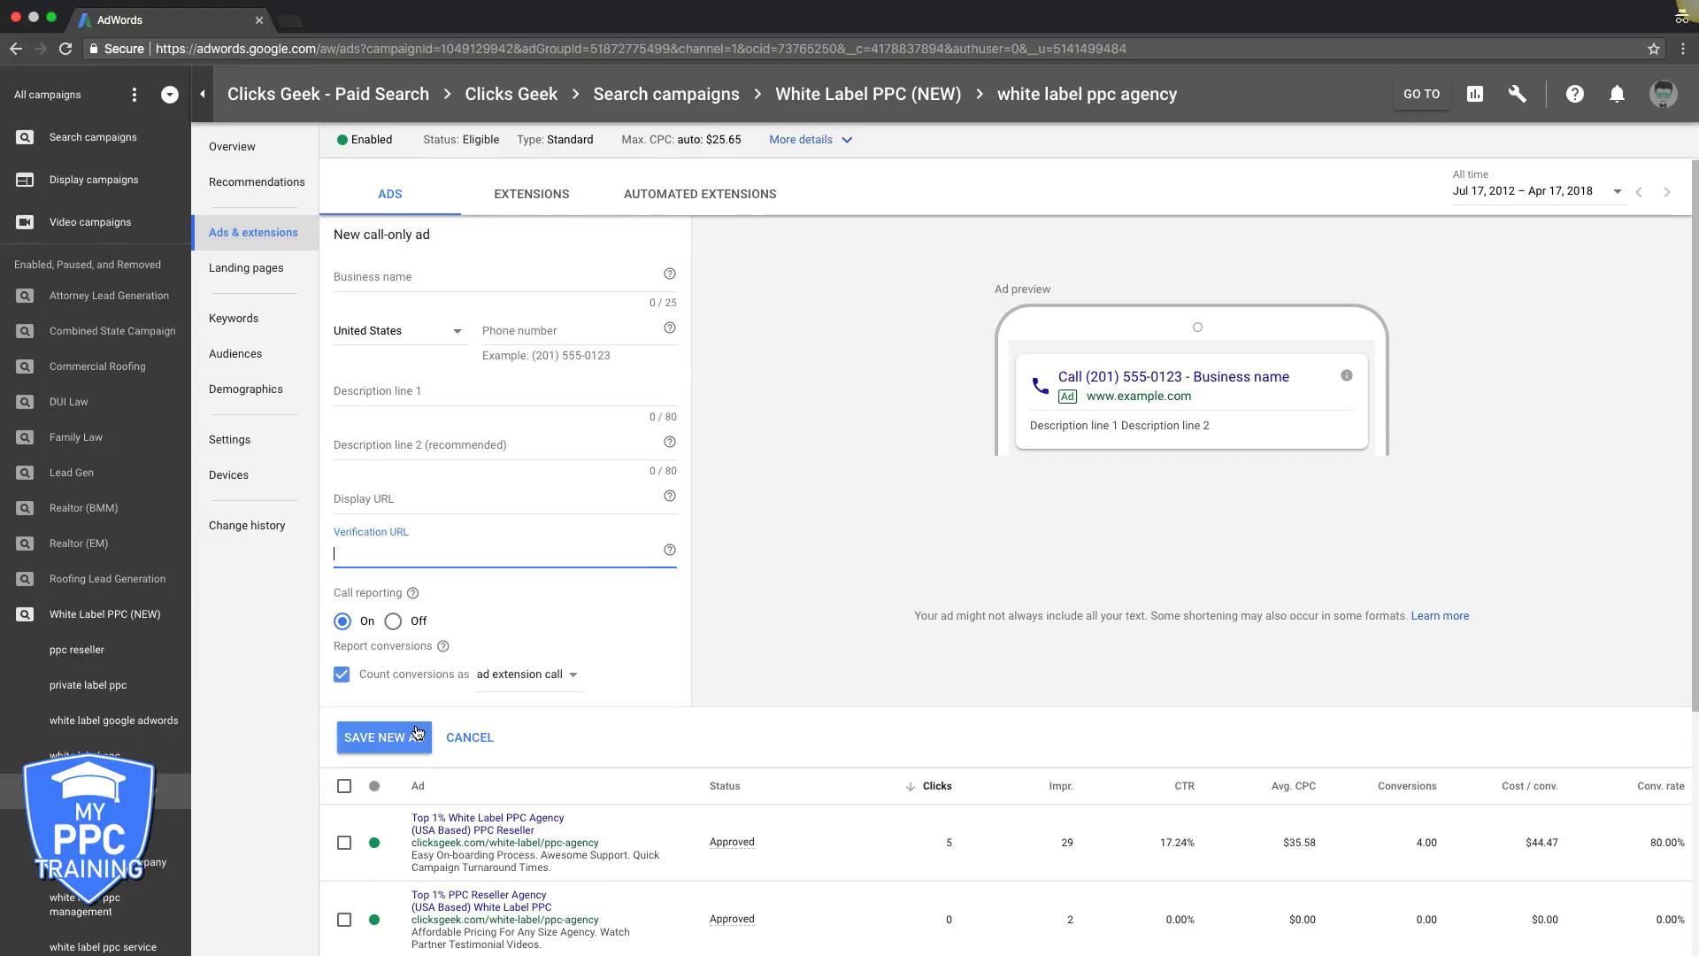
Step: Examine the mobile ad preview of the call-only ad, including its call headline, display URL and description lines
{"action": "scroll", "coordinate": [1106, 478], "scroll_direction": "down", "scroll_amount": 1}
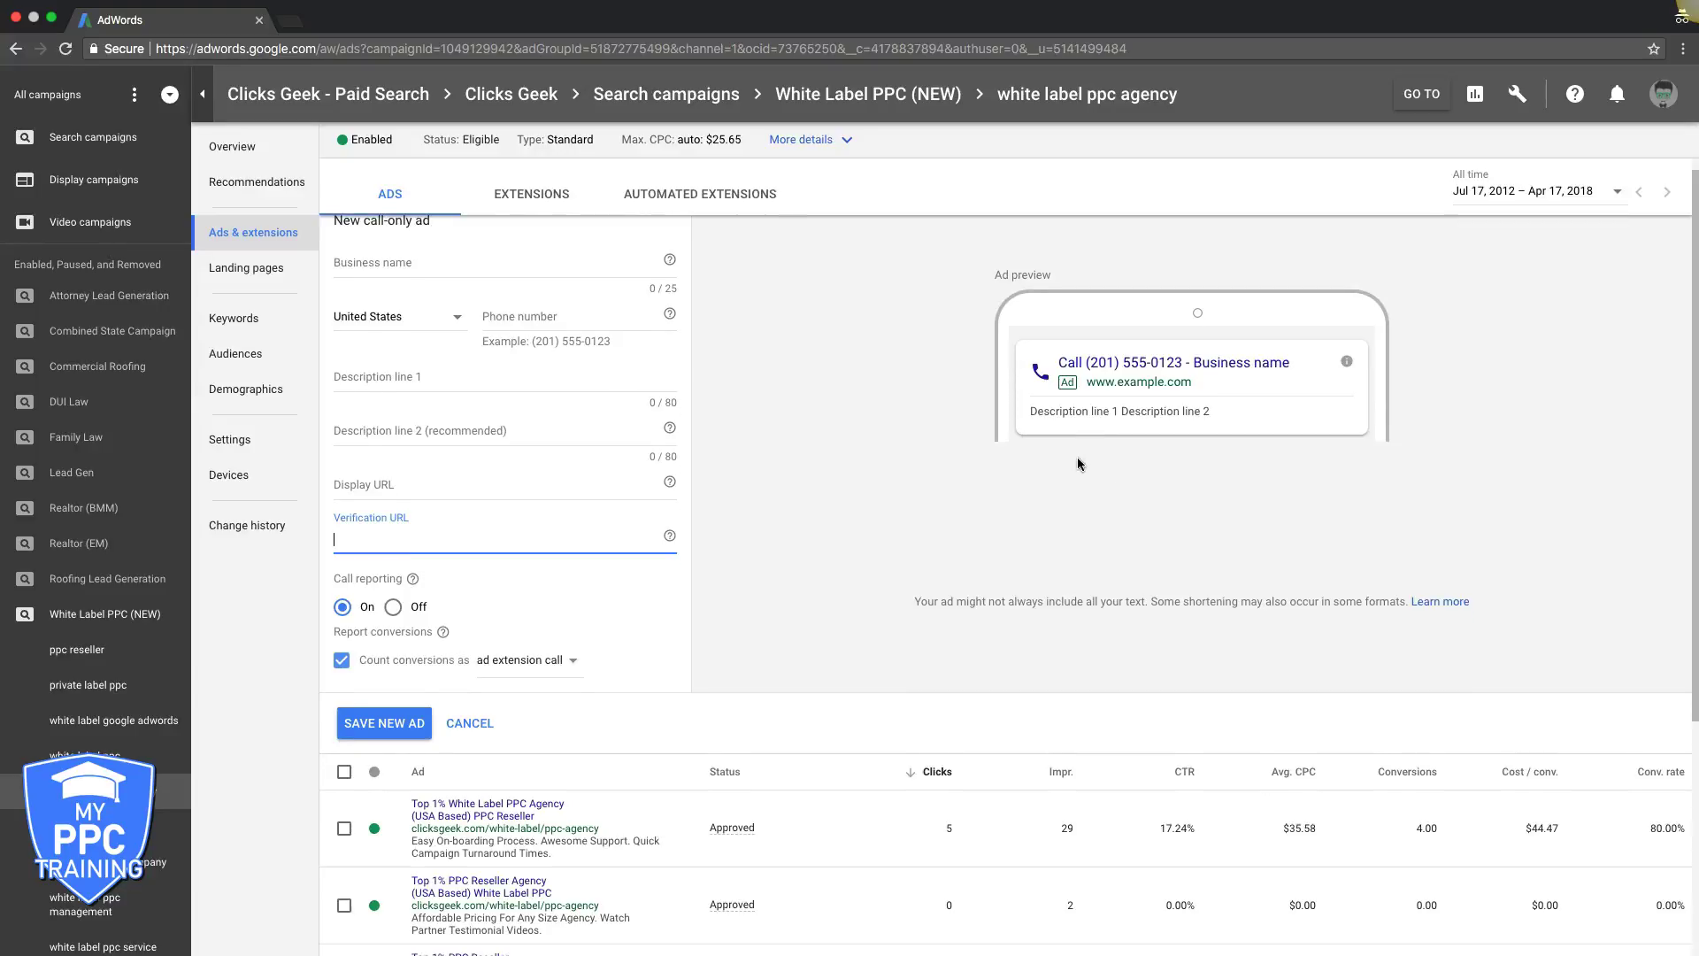
{"action": "scroll", "coordinate": [1049, 383], "scroll_direction": "up", "scroll_amount": 1}
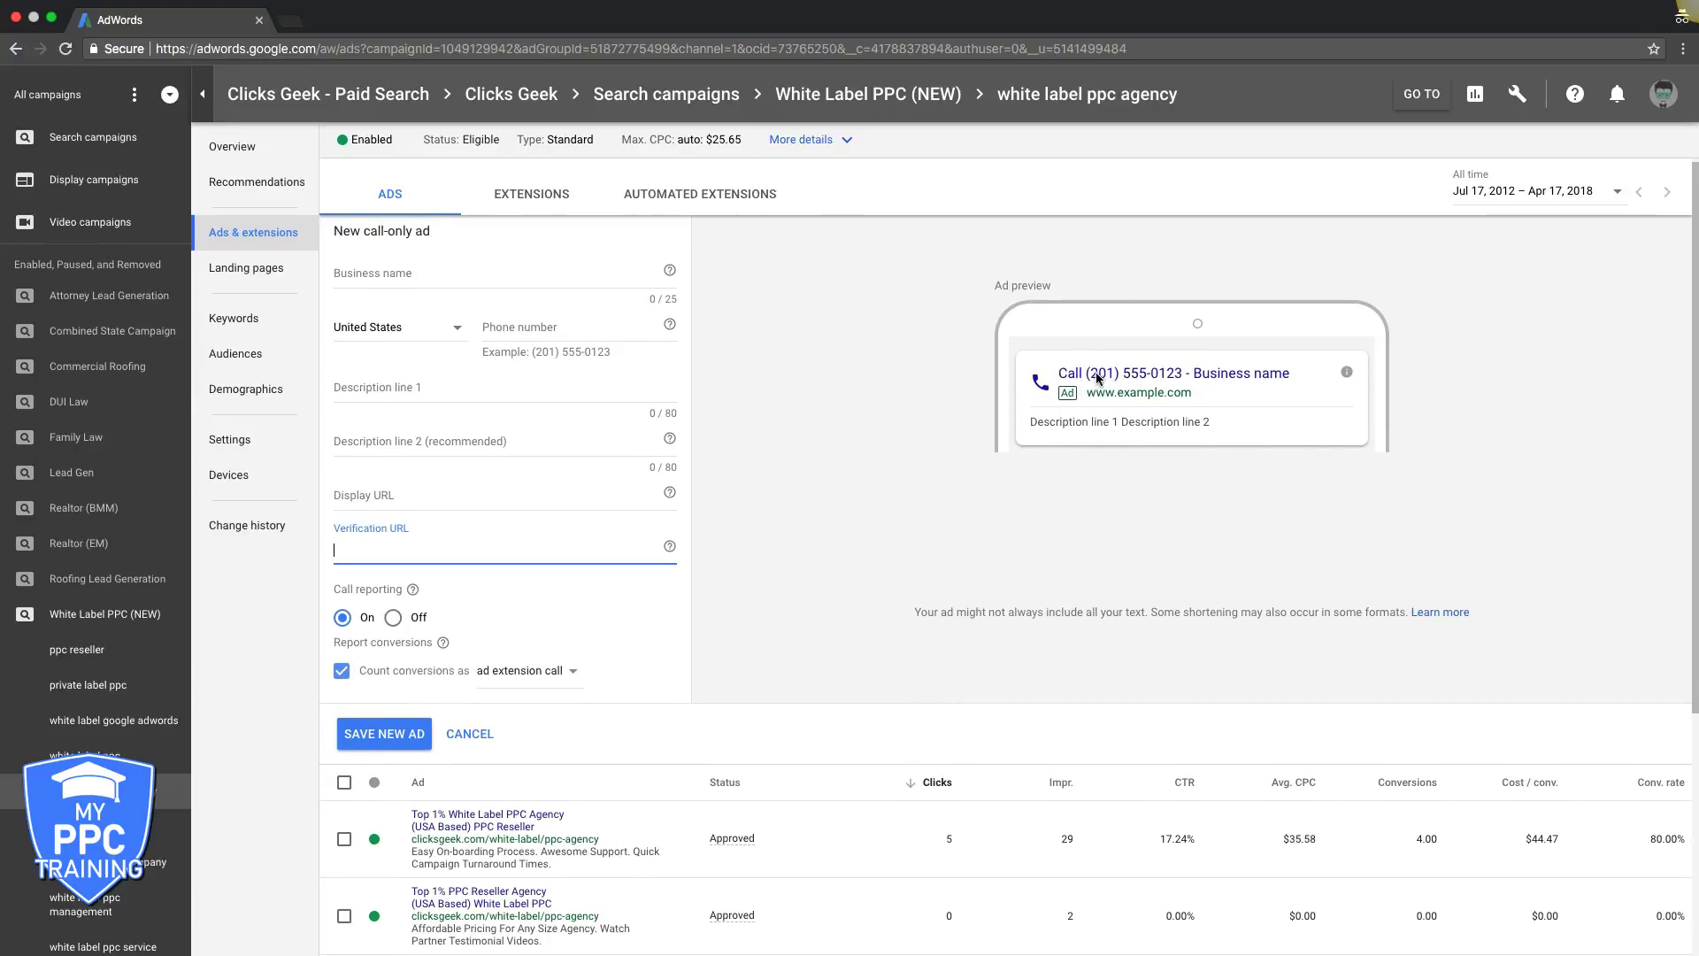
{"action": "scroll", "coordinate": [1201, 389], "scroll_direction": "down", "scroll_amount": 1}
{"action": "scroll", "coordinate": [1041, 382], "scroll_direction": "down", "scroll_amount": 1}
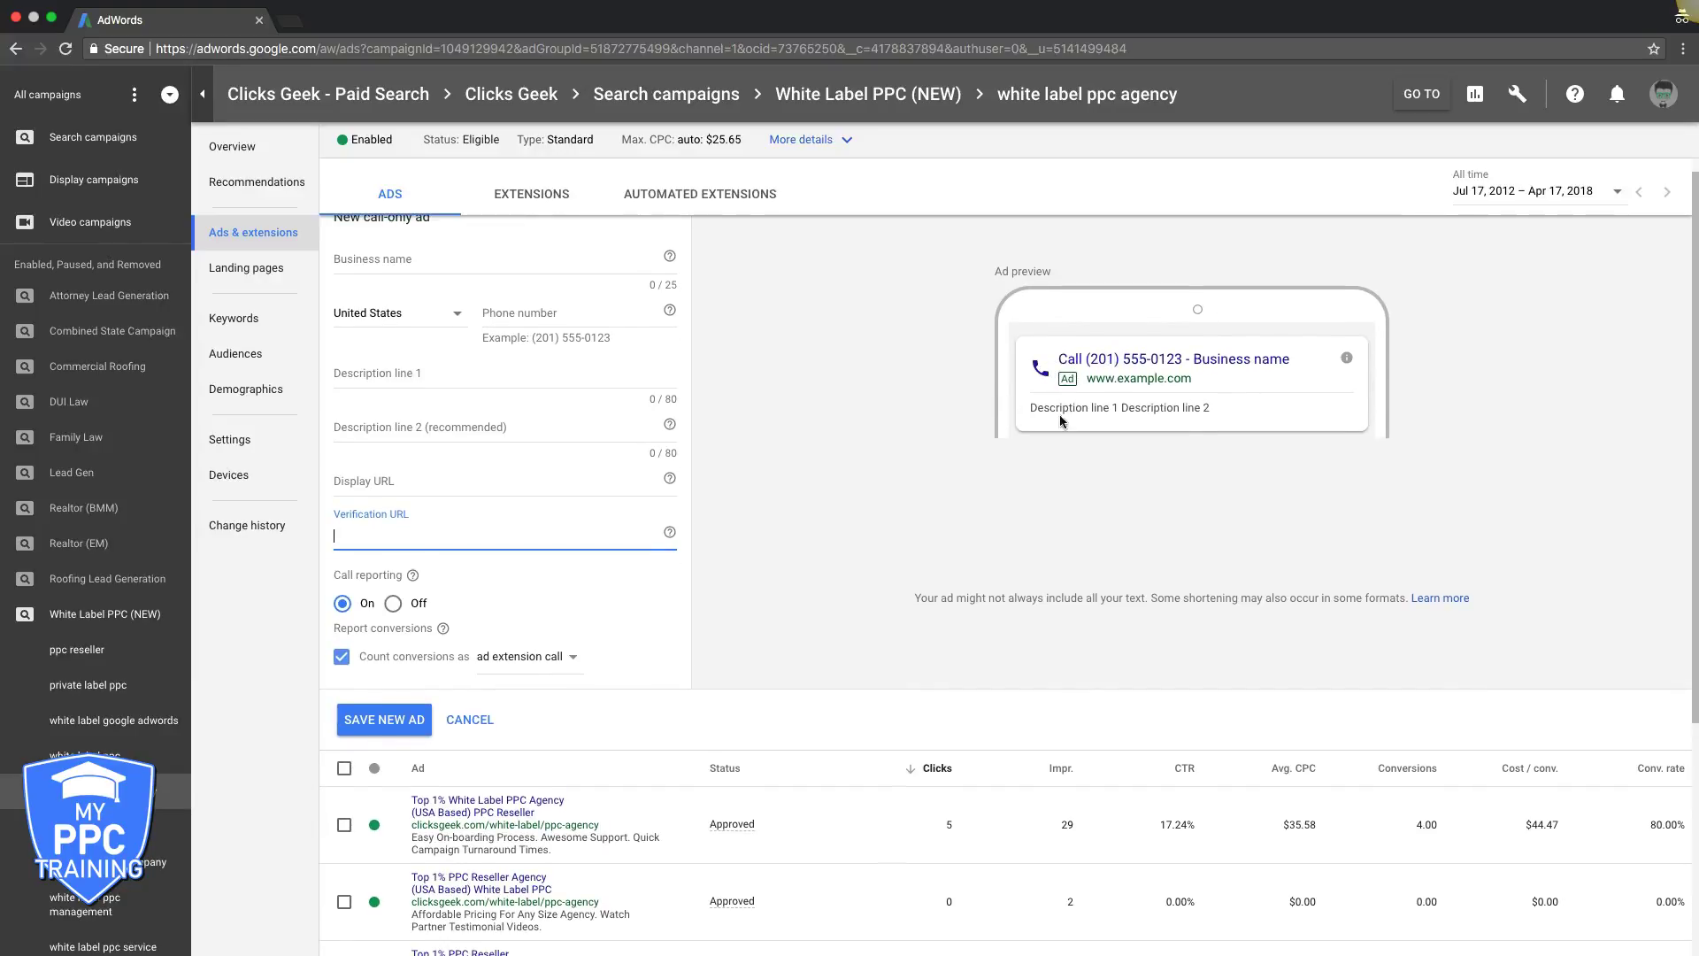
{"action": "scroll", "coordinate": [1053, 394], "scroll_direction": "up", "scroll_amount": 1}
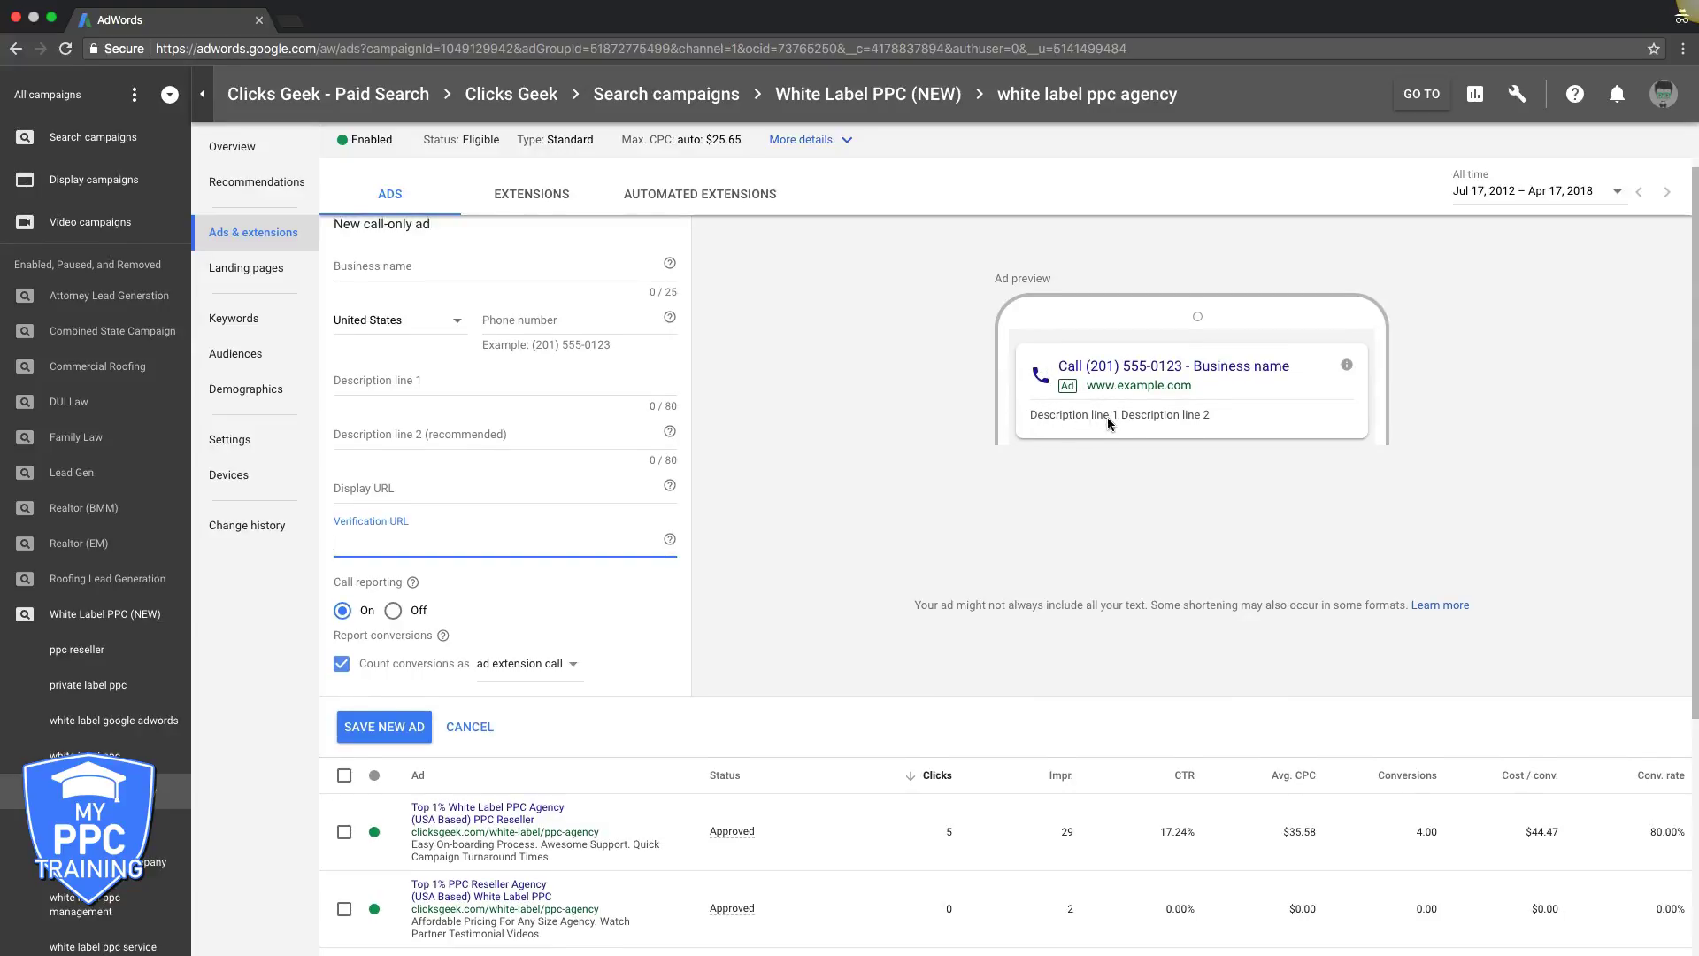
{"action": "scroll", "coordinate": [1044, 409], "scroll_direction": "down", "scroll_amount": 1}
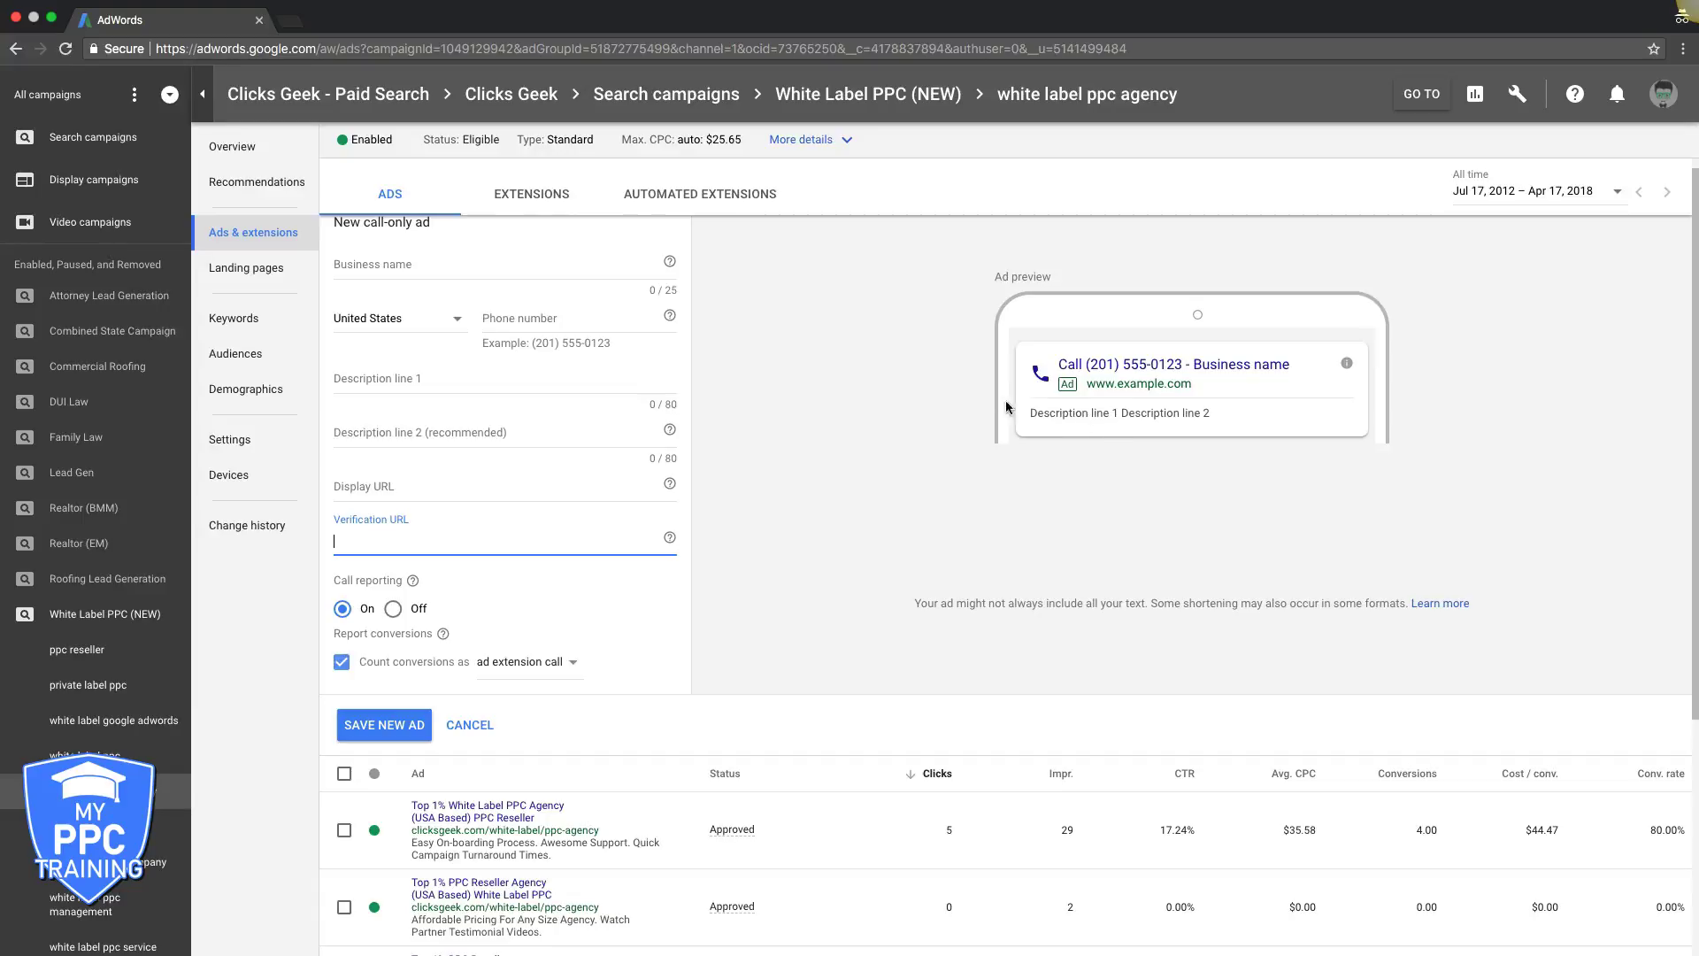
{"action": "scroll", "coordinate": [1102, 426], "scroll_direction": "down", "scroll_amount": 1}
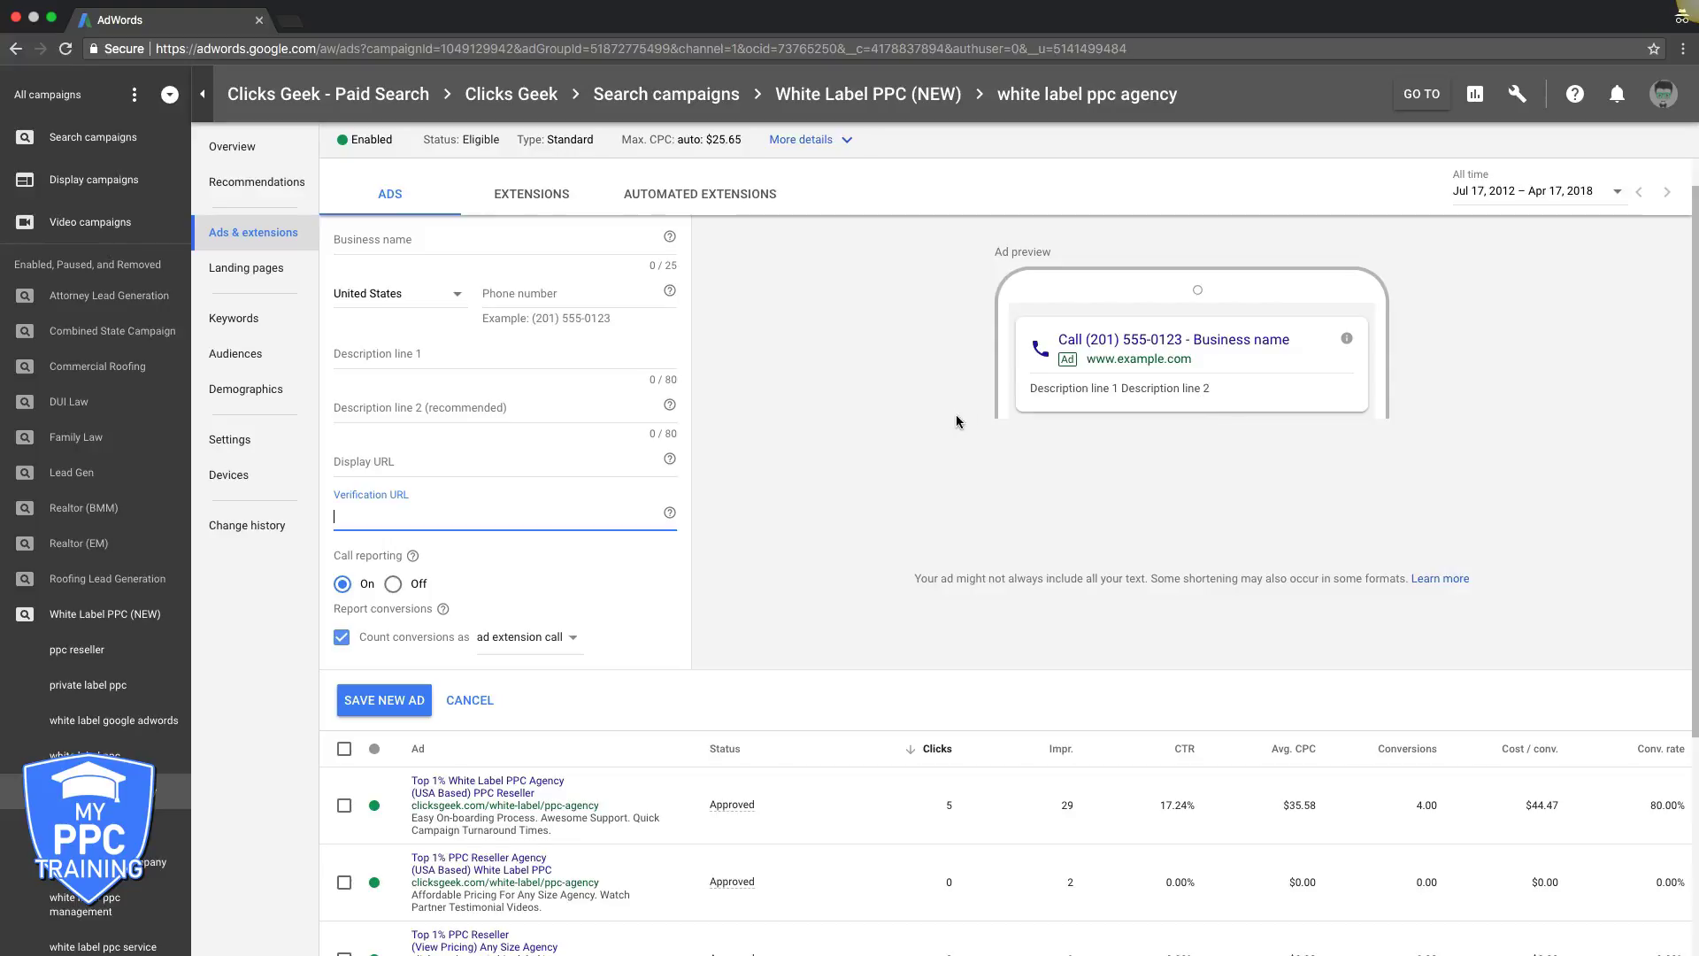
{"action": "scroll", "coordinate": [960, 418], "scroll_direction": "down", "scroll_amount": 1}
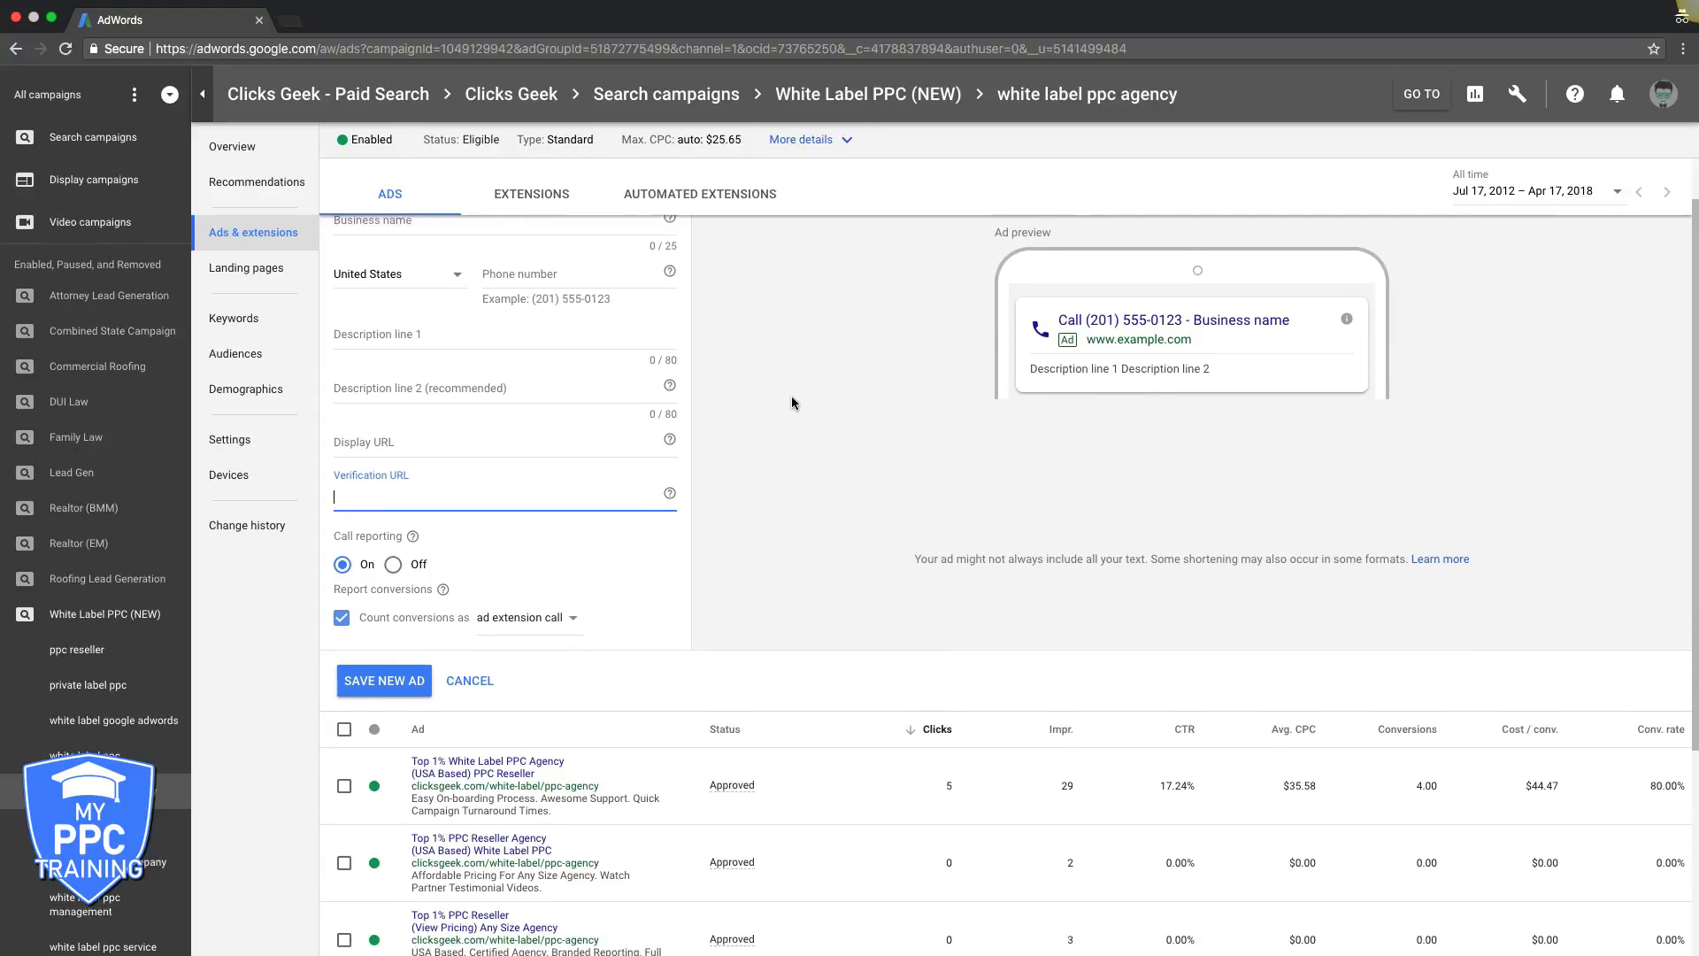
Step: Discard the call-only ad draft and go to the overview of the "white label ppc agency" ad group
{"action": "left_click", "coordinate": [478, 683]}
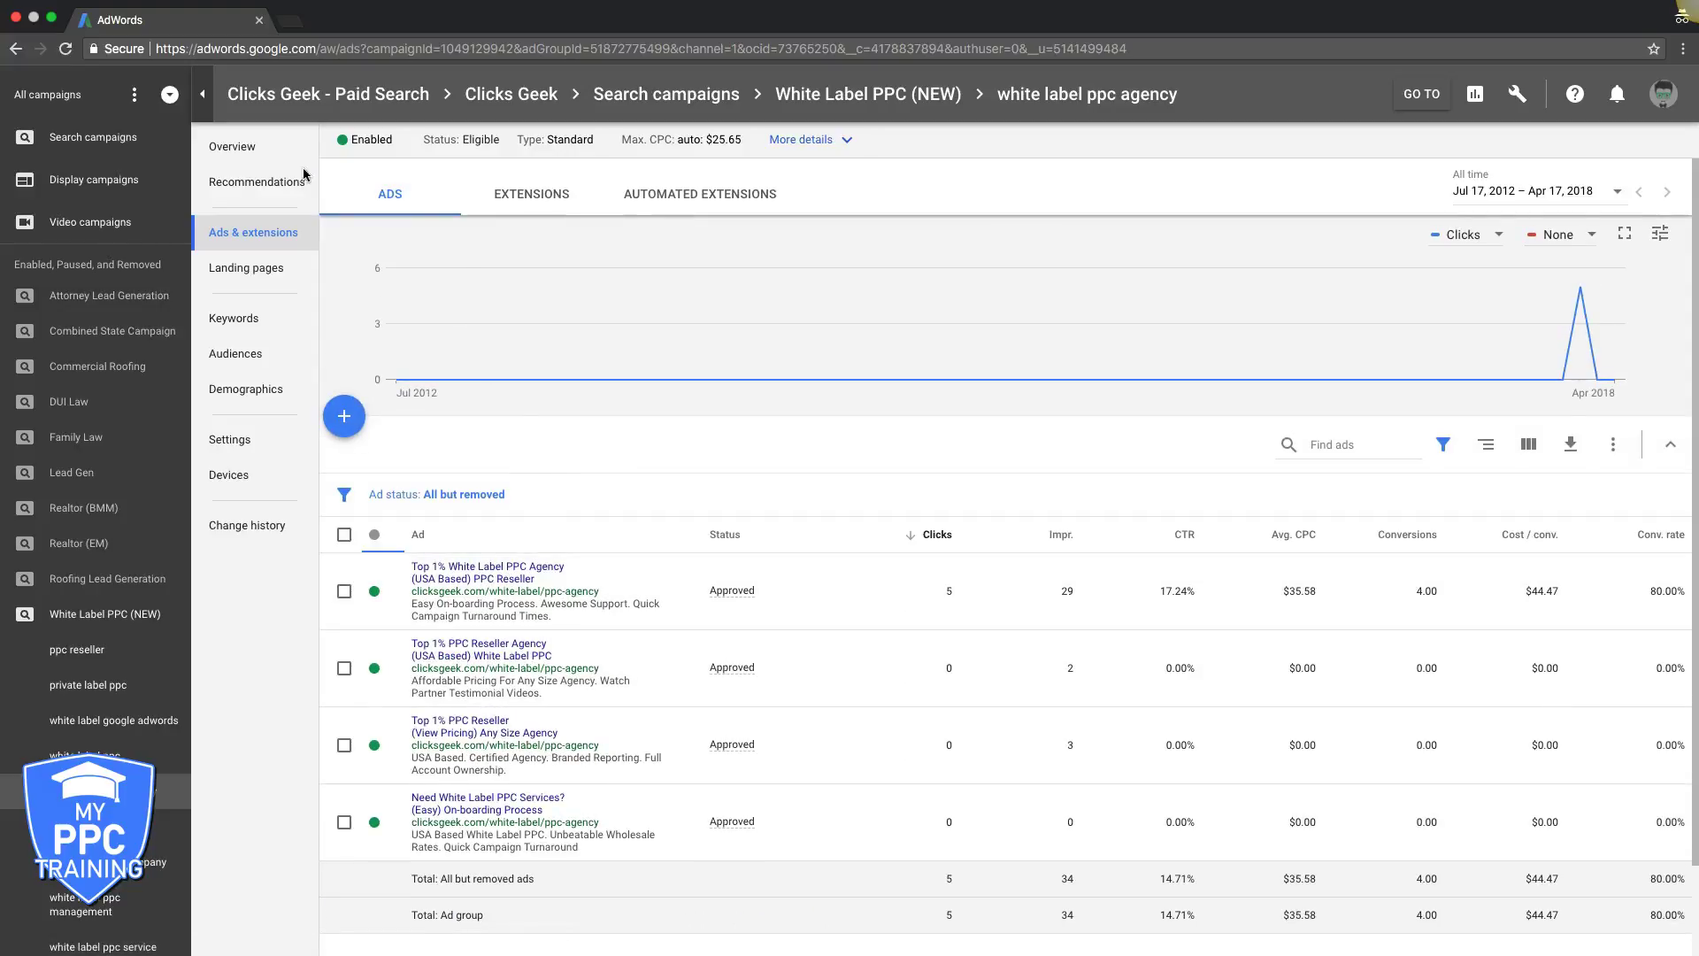
{"action": "left_click", "coordinate": [249, 153]}
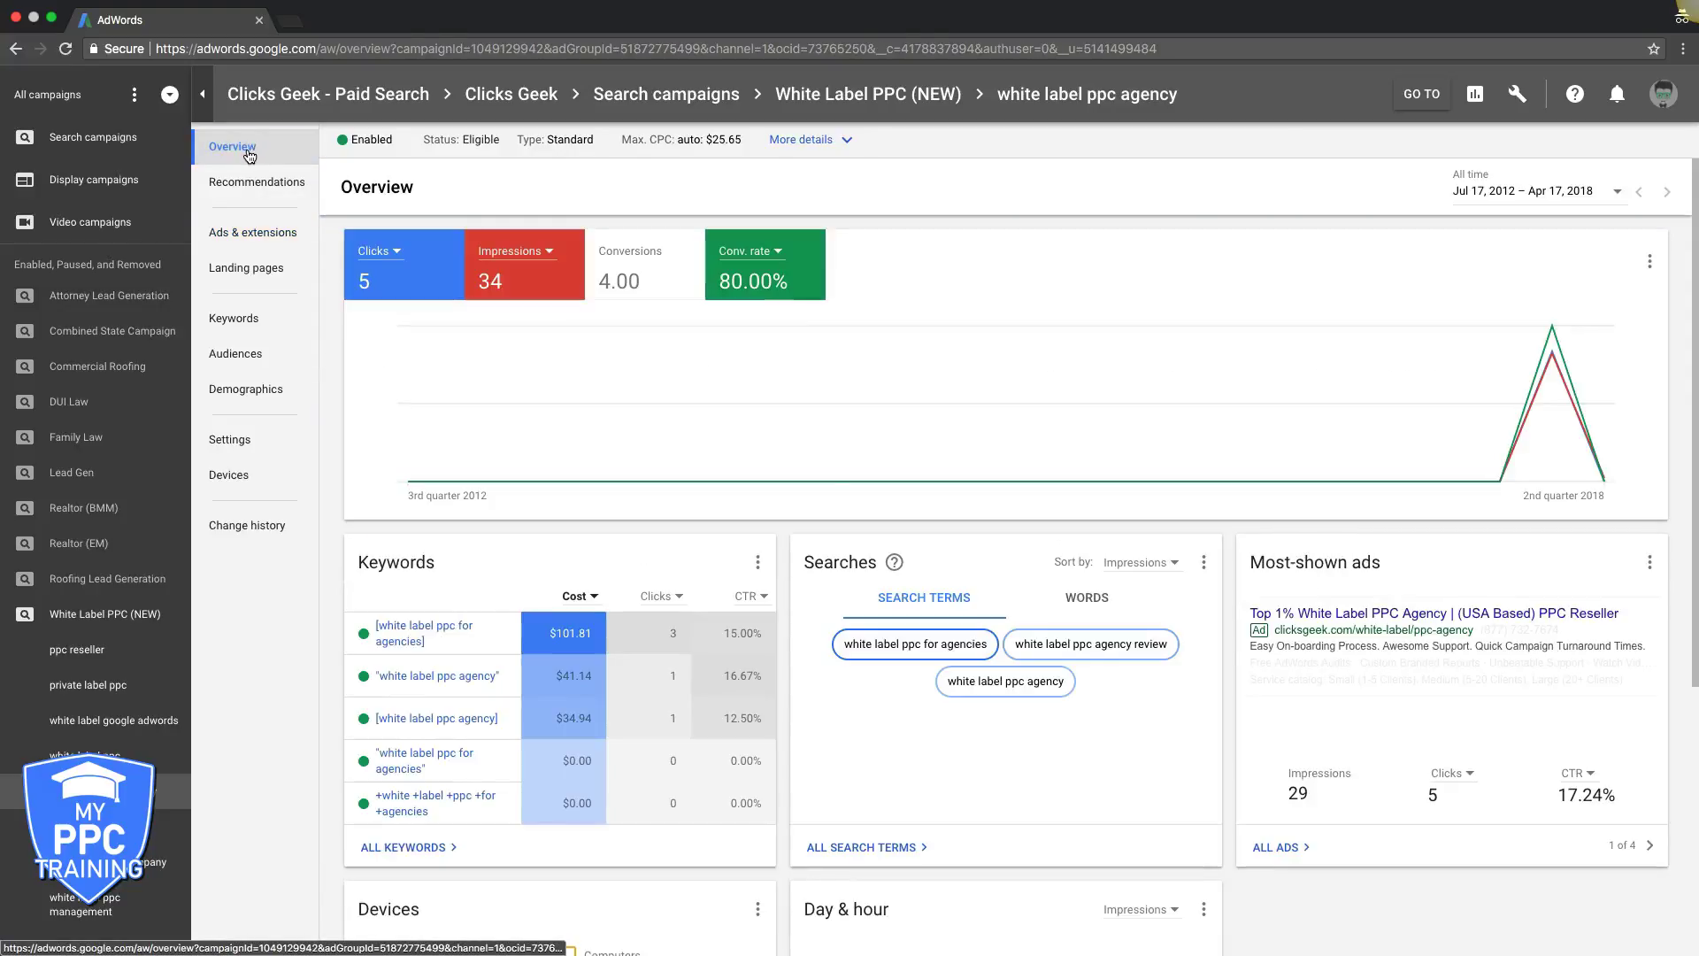